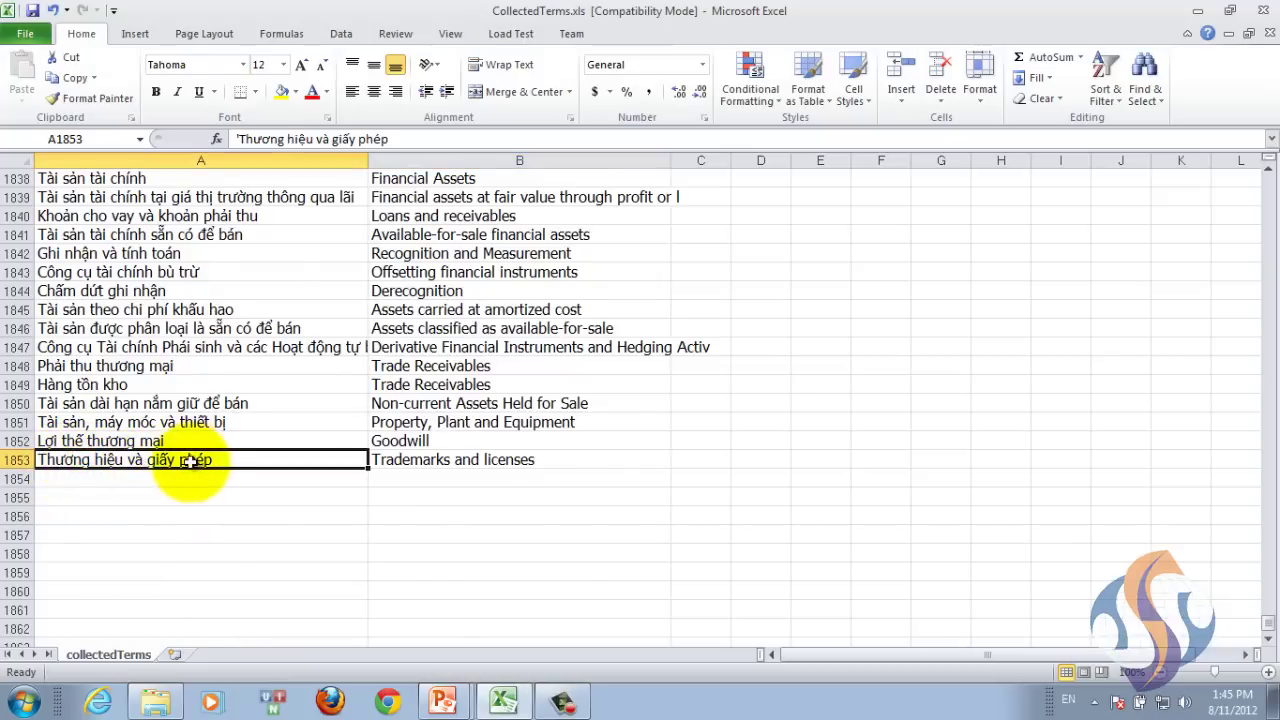
{"action": "scroll", "coordinate": [160, 460], "scroll_direction": "up", "scroll_amount": 14}
{"action": "left_click", "coordinate": [192, 404]}
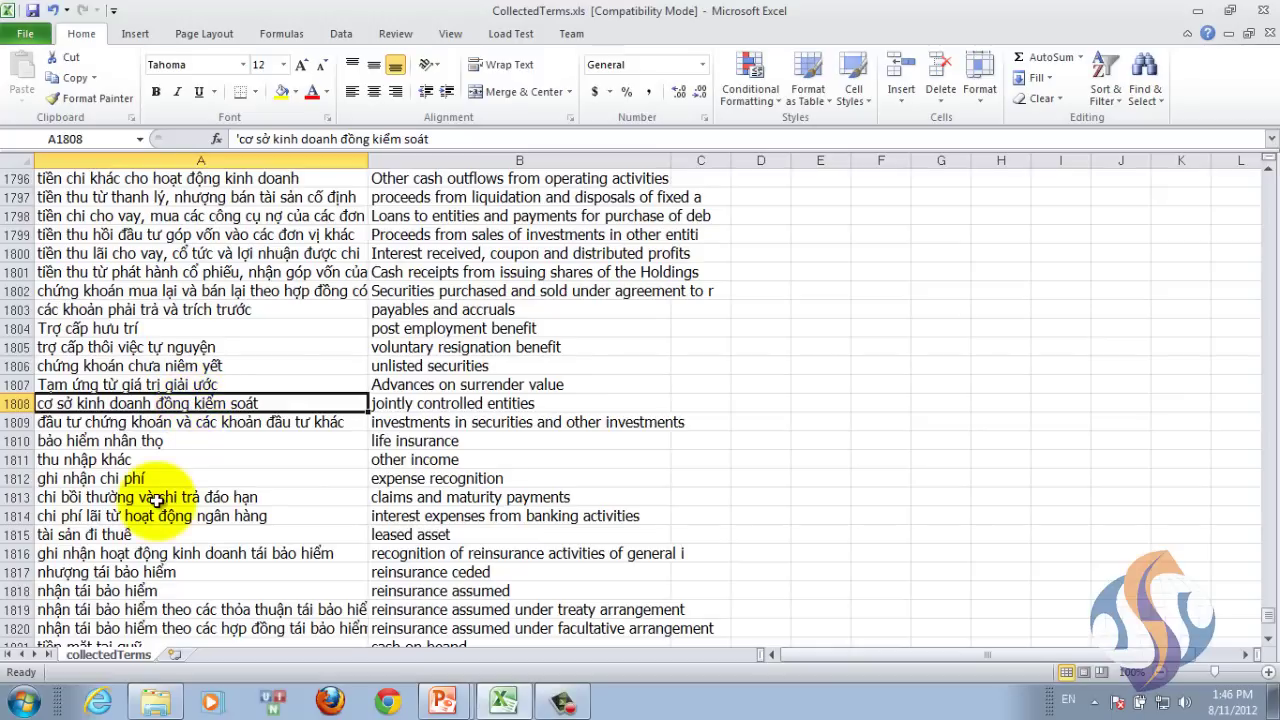
Launch SDL MultiTerm 2011 Convert from the installed SDL programs
{"action": "left_click", "coordinate": [18, 708]}
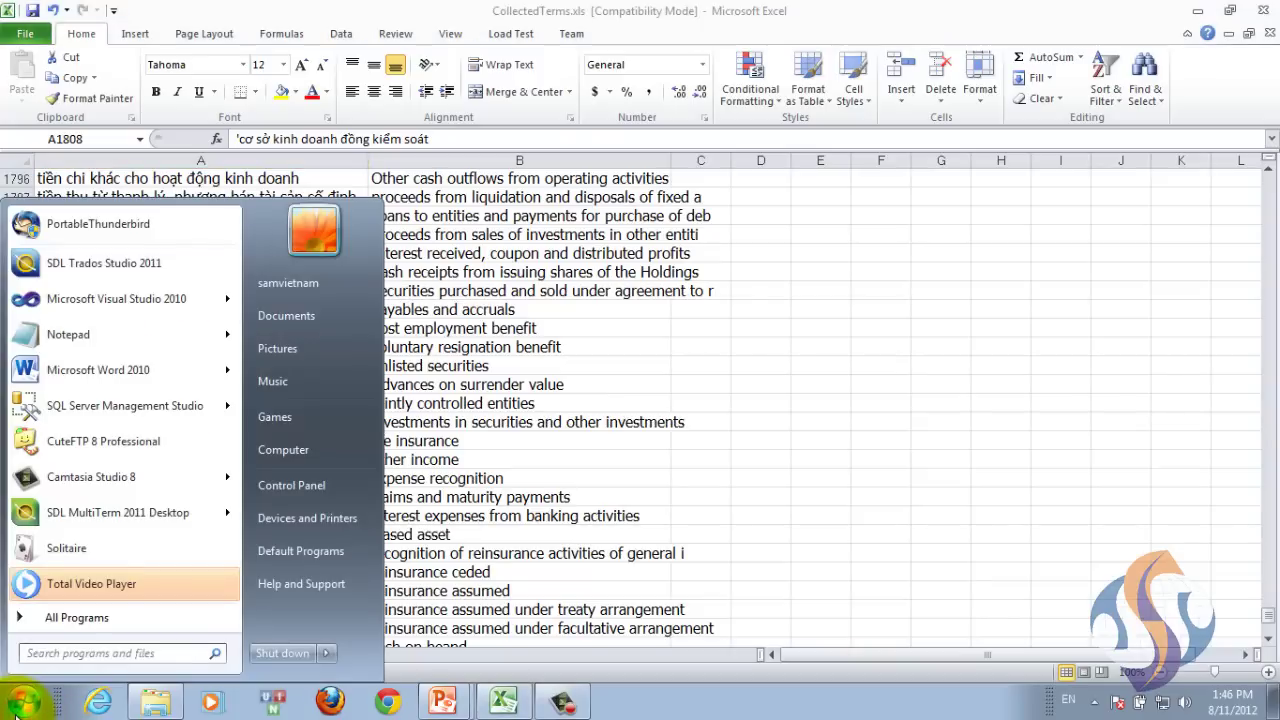
{"action": "left_click", "coordinate": [68, 619]}
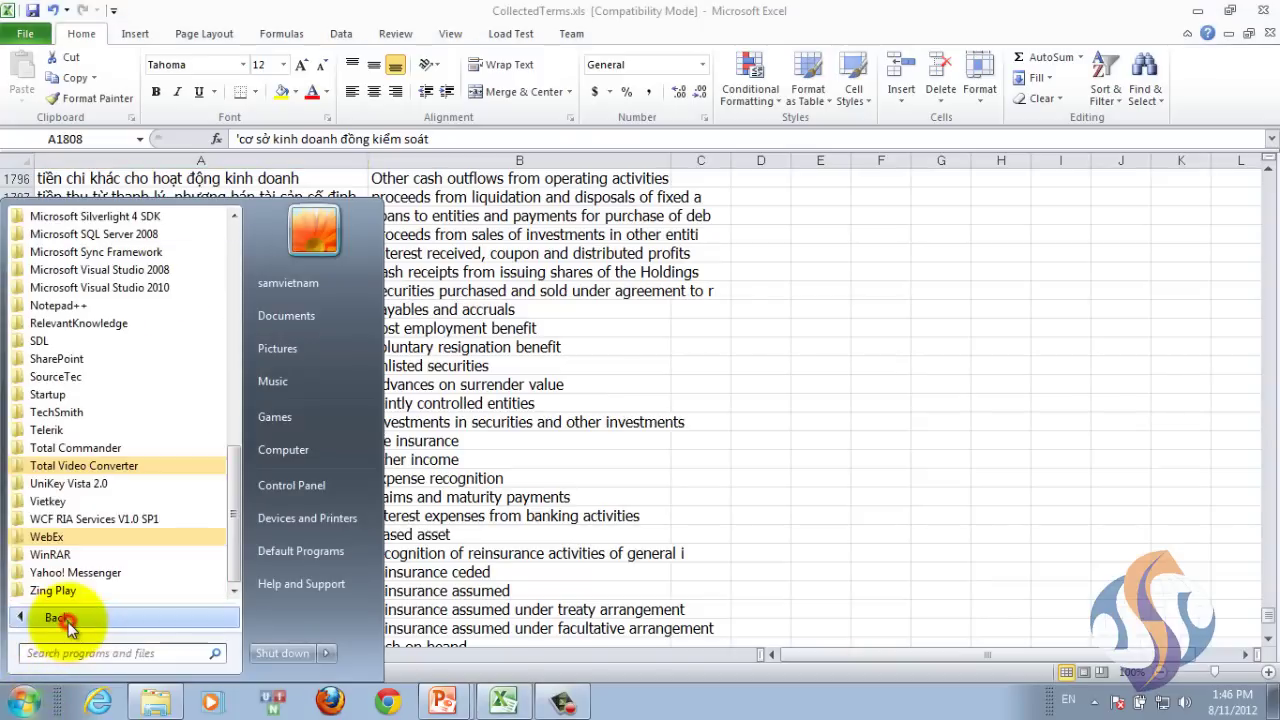
{"action": "left_click", "coordinate": [66, 341]}
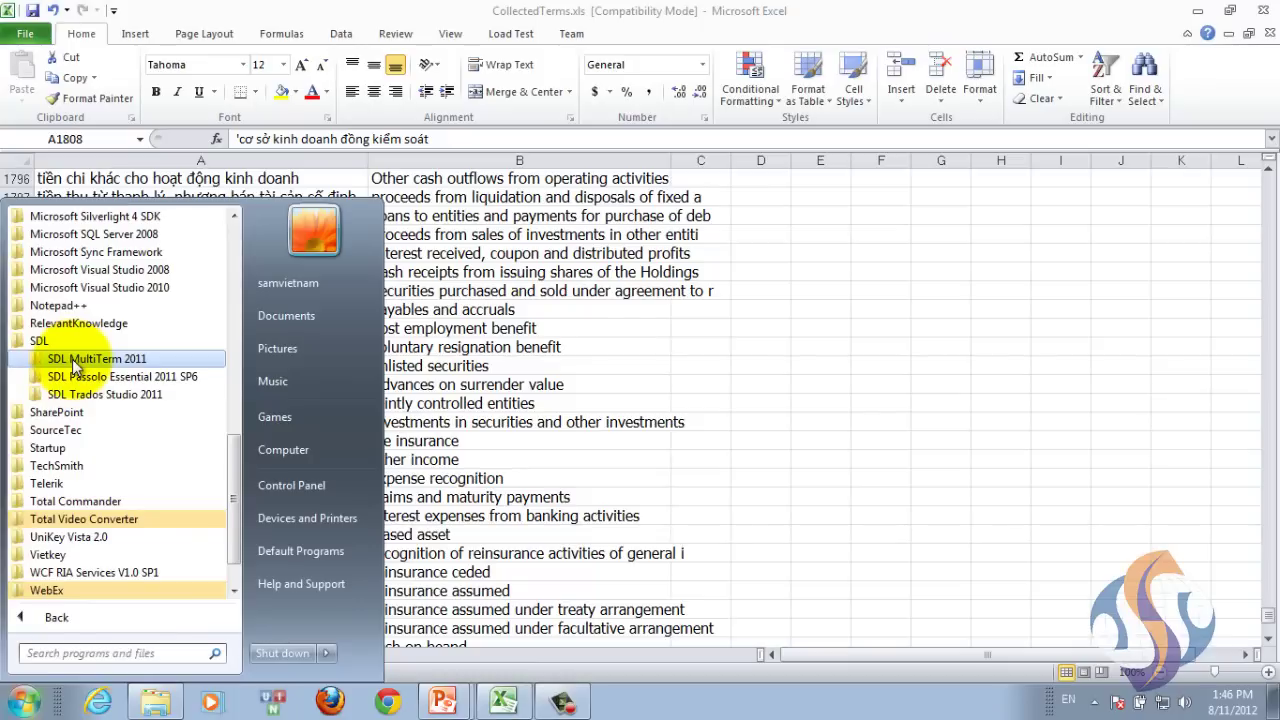
{"action": "left_click", "coordinate": [75, 362]}
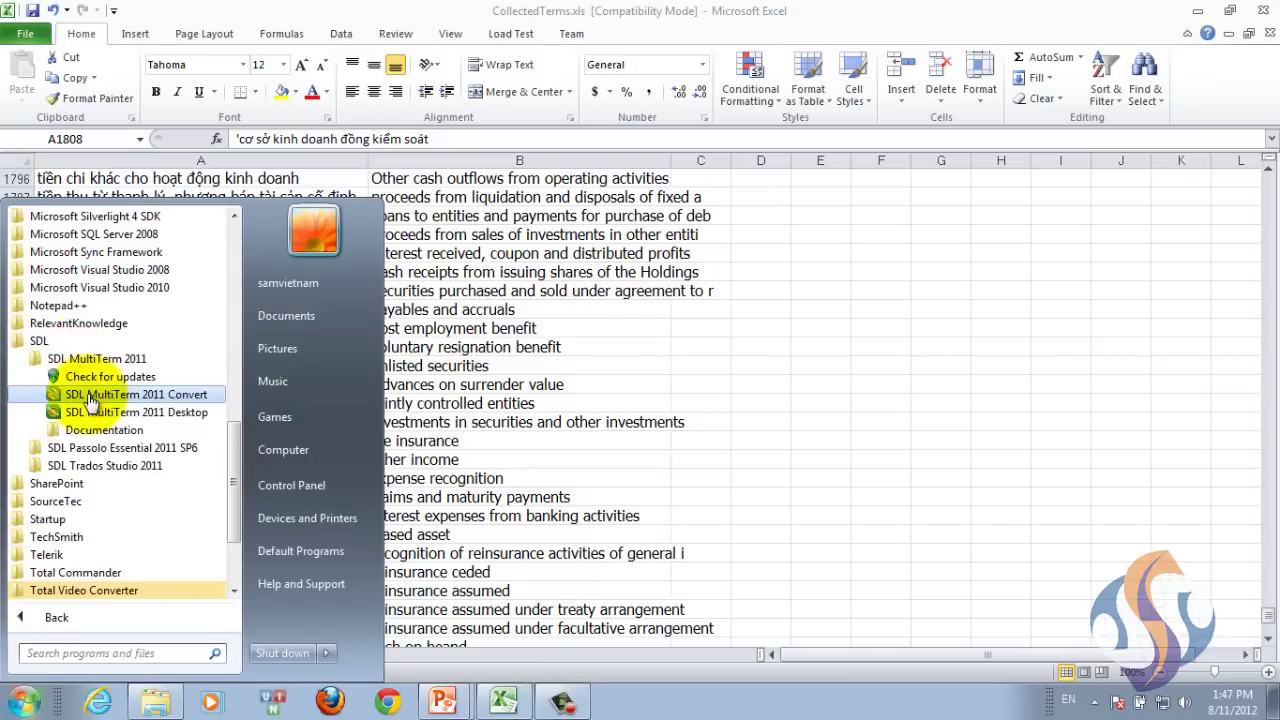
{"action": "left_click", "coordinate": [90, 398]}
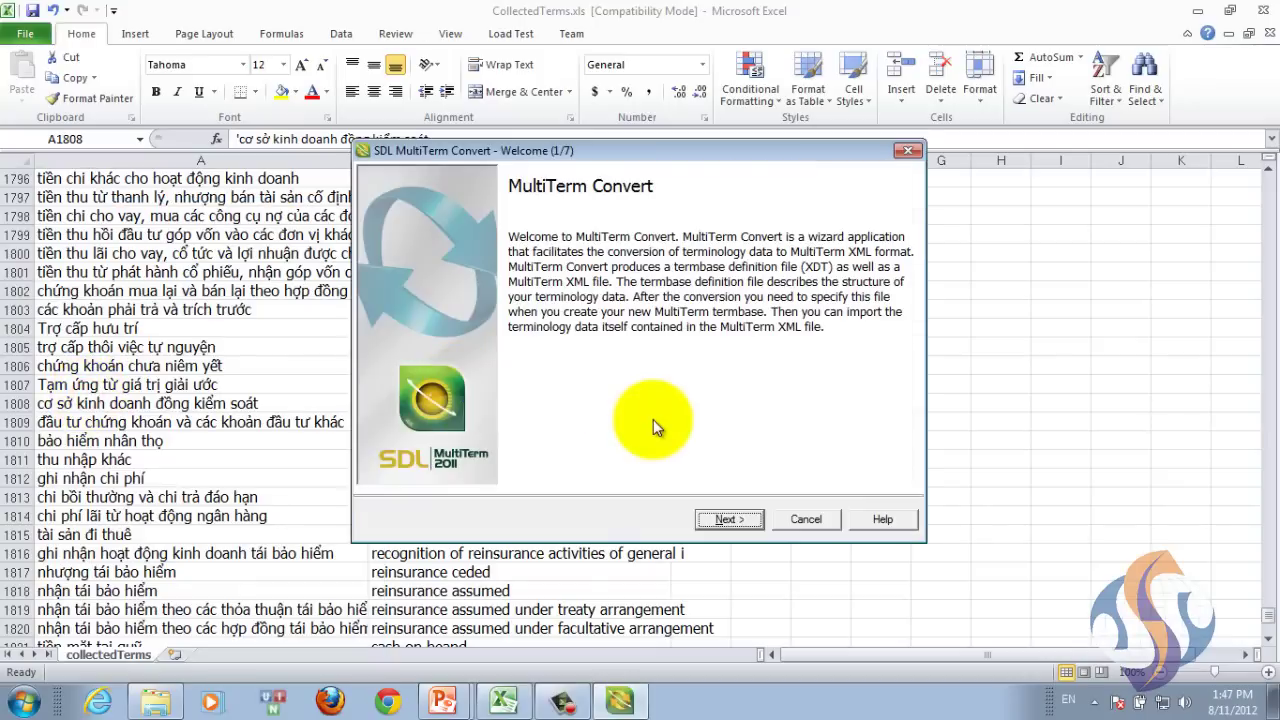
Begin a new conversion session and choose Microsoft Excel format as the source for conversion to MultiTerm XML
{"action": "left_click", "coordinate": [721, 521]}
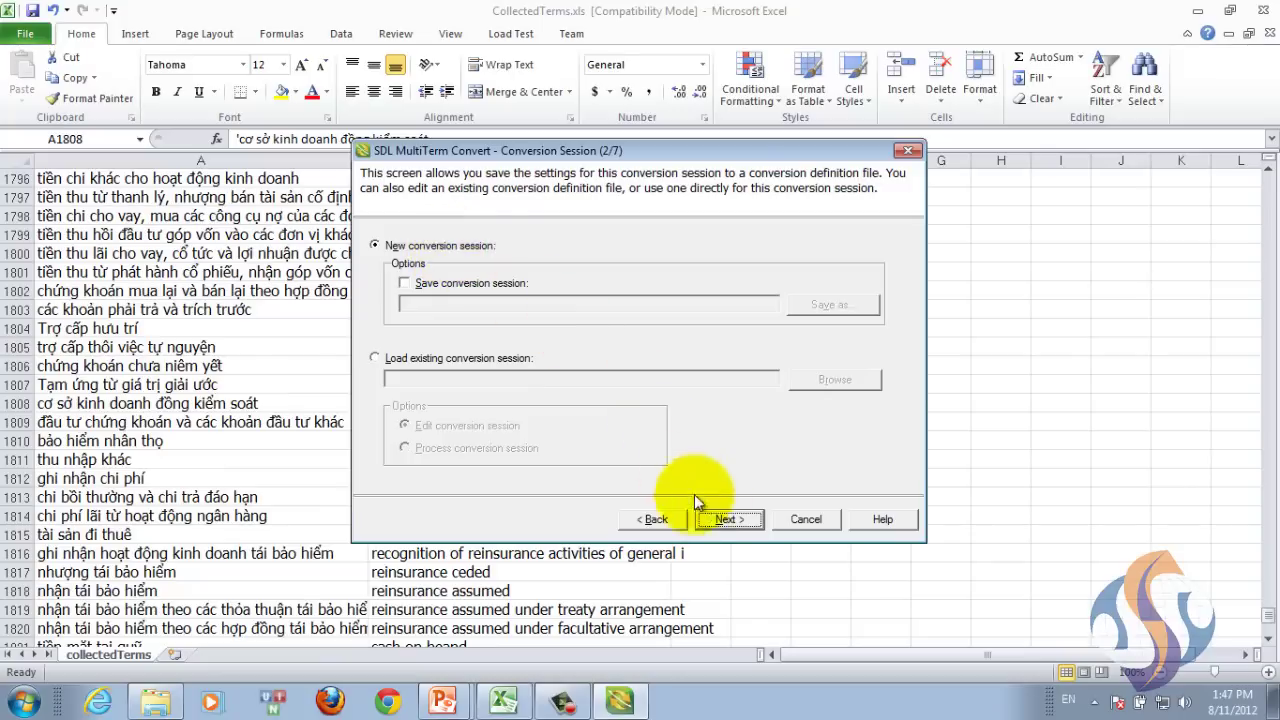
{"action": "left_click", "coordinate": [728, 518]}
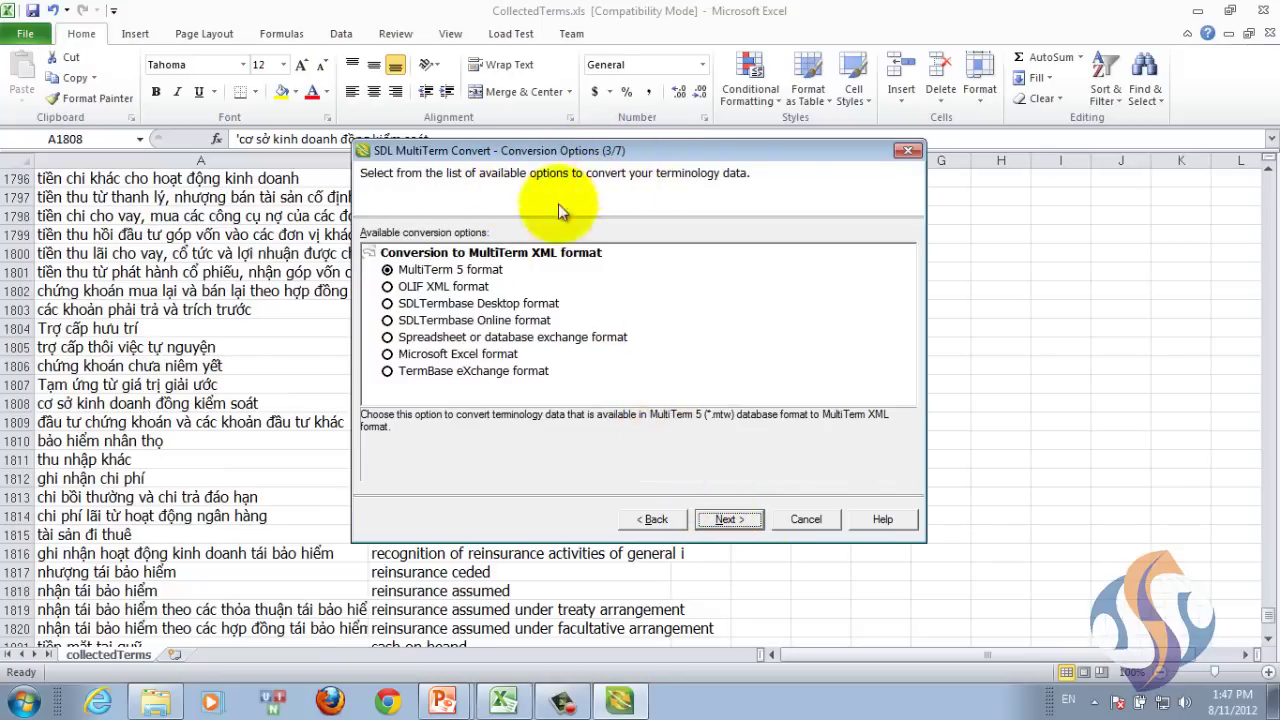
{"action": "left_click", "coordinate": [418, 356]}
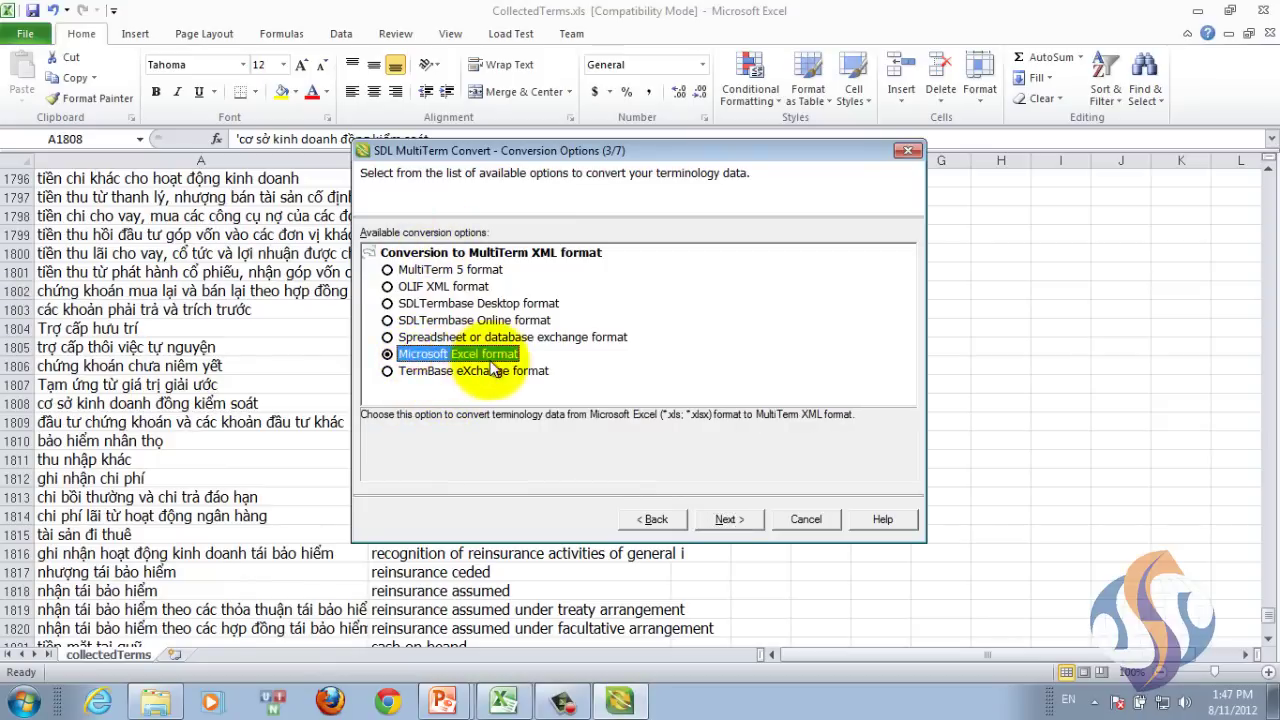
{"action": "left_click", "coordinate": [729, 520]}
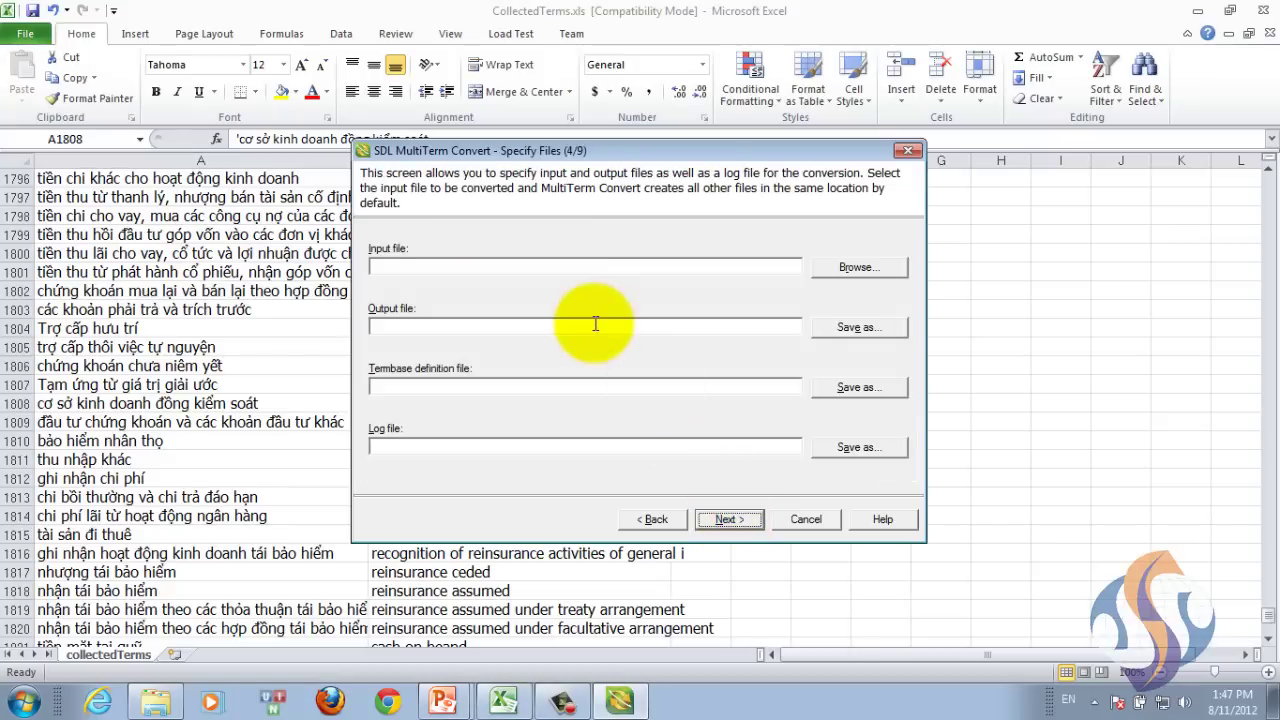
Select CollectedTerms.xls from the MultiTerm folder as the input file and accept the default output, definition and log files
{"action": "left_click", "coordinate": [438, 265]}
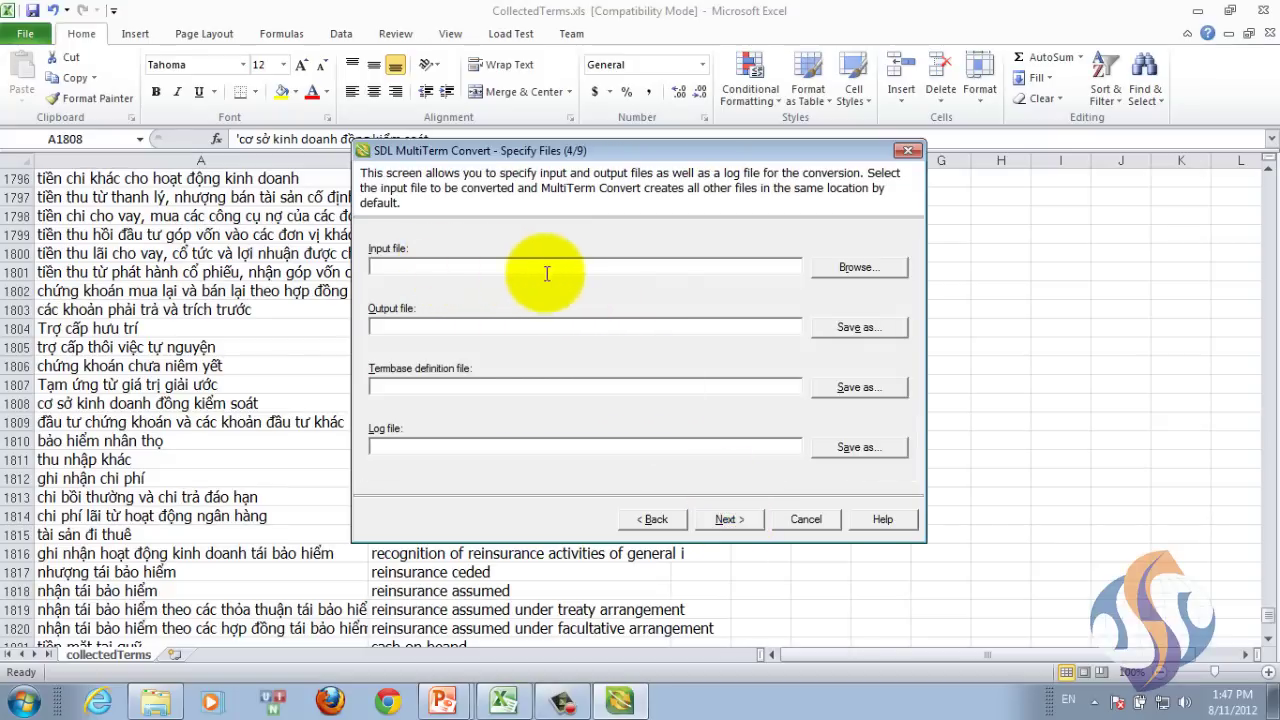
{"action": "left_click", "coordinate": [846, 268]}
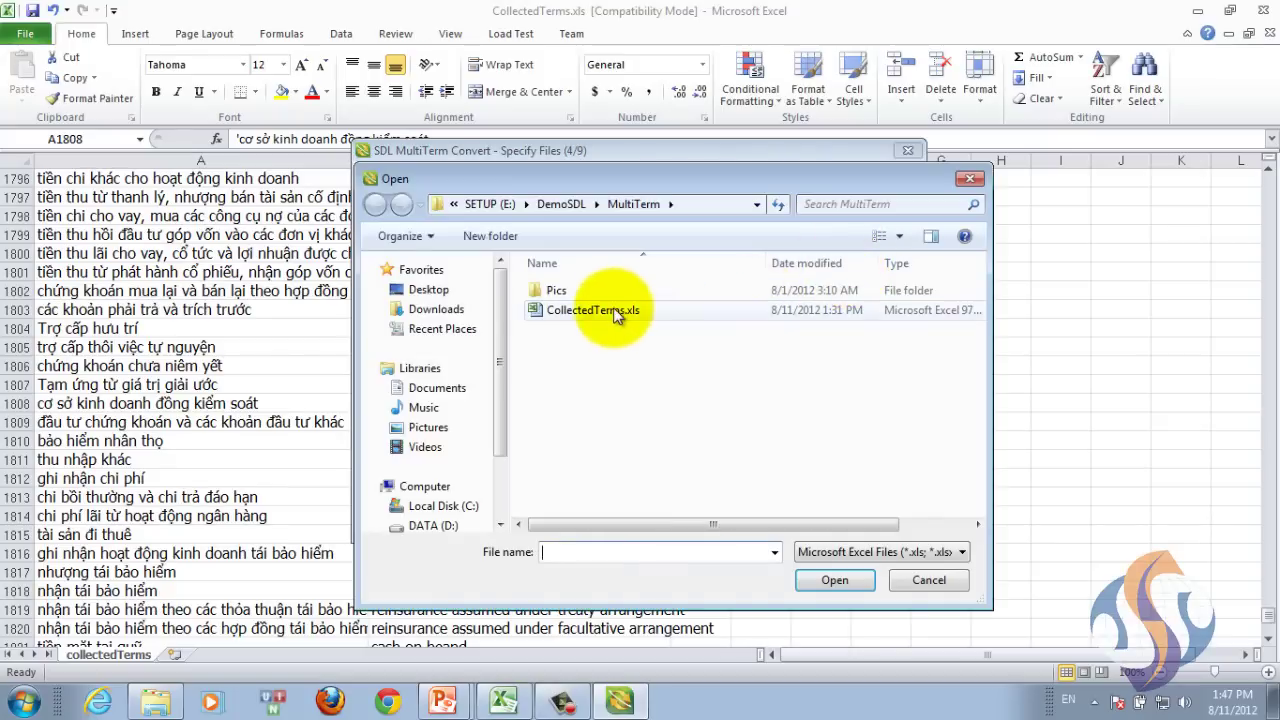
{"action": "double_click", "coordinate": [612, 311]}
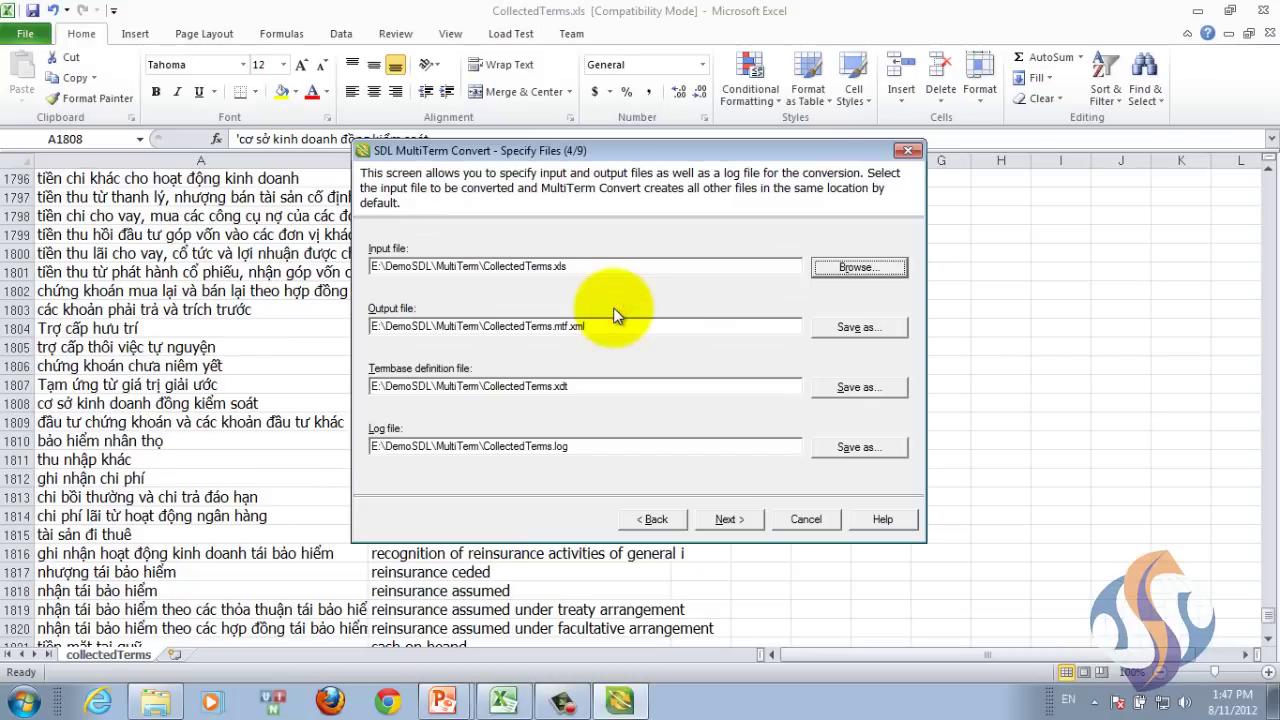
{"action": "left_click", "coordinate": [726, 520]}
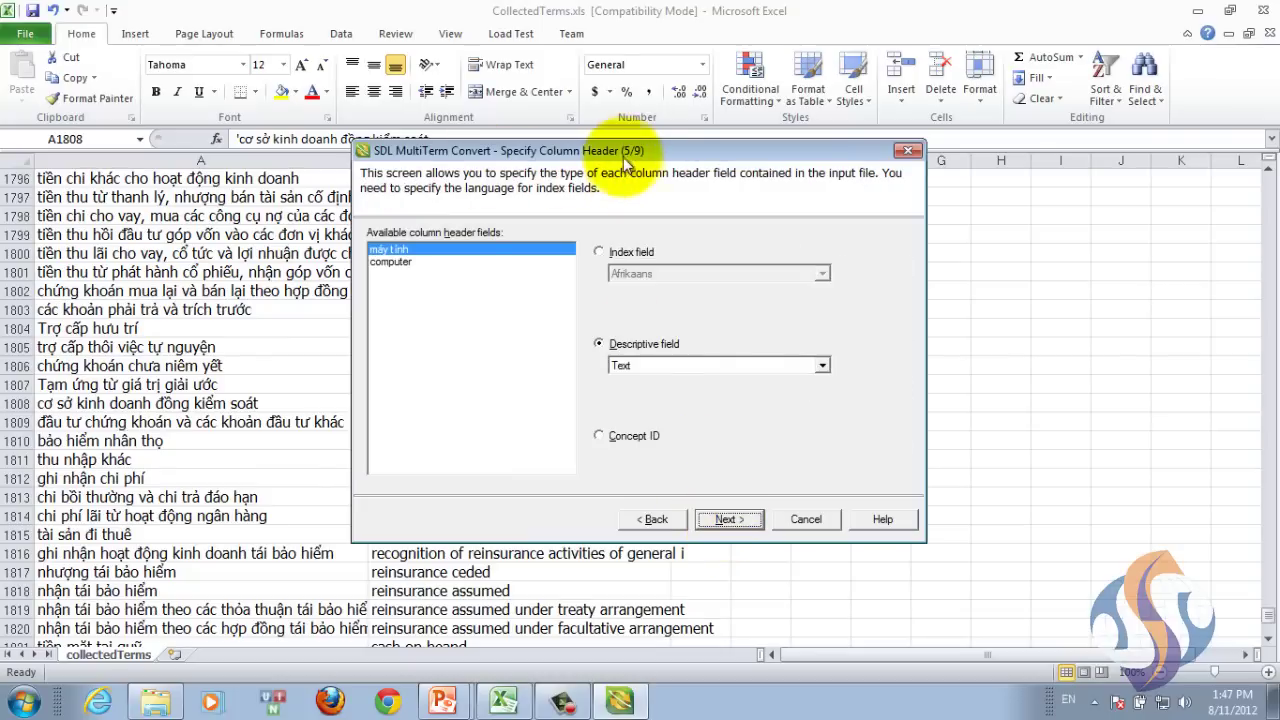
Define the "máy tính" column header as an index field with the language Vietnamese
{"action": "left_click", "coordinate": [390, 263]}
{"action": "left_click", "coordinate": [390, 250]}
{"action": "left_click", "coordinate": [400, 262]}
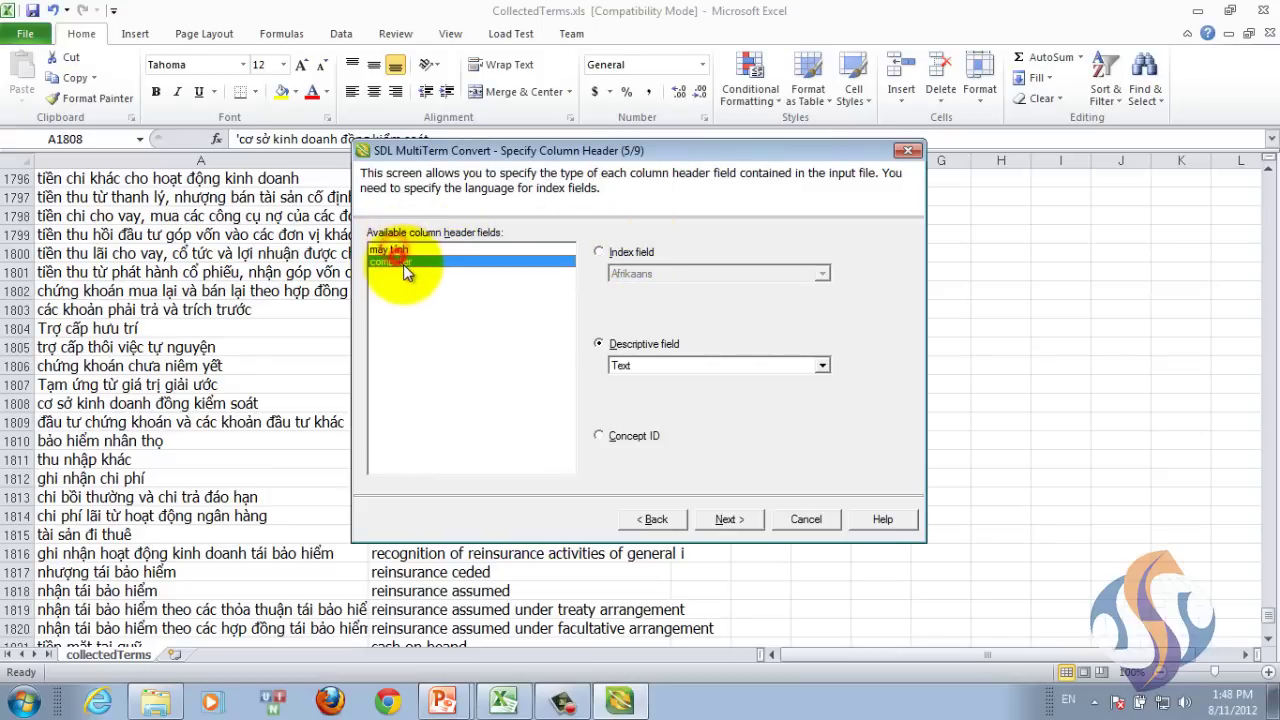
{"action": "left_click", "coordinate": [409, 251]}
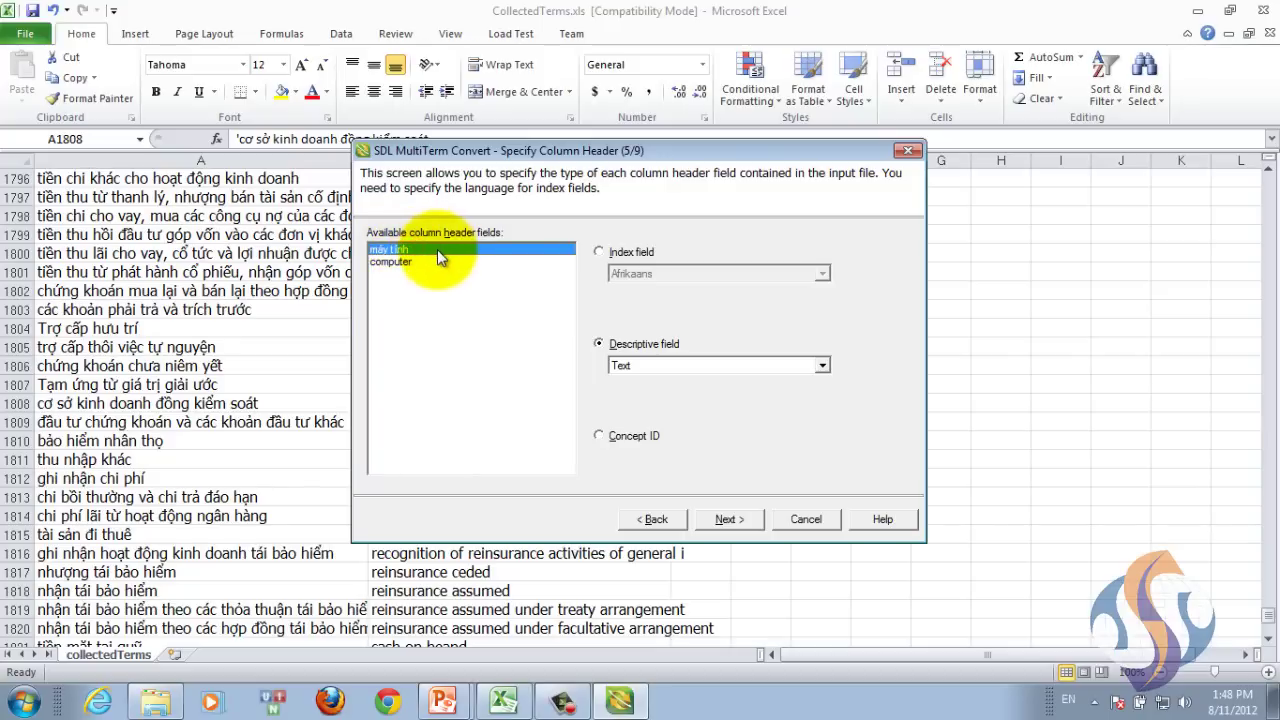
{"action": "left_click", "coordinate": [616, 252]}
{"action": "left_click", "coordinate": [683, 276]}
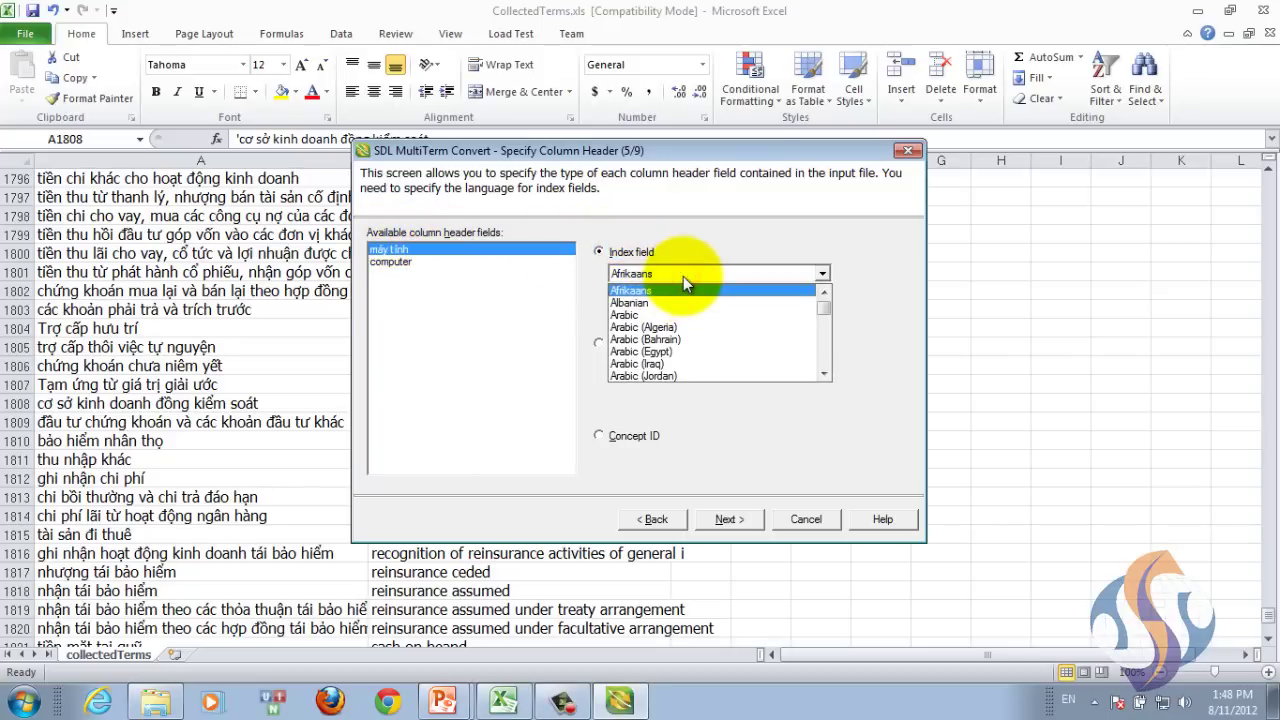
{"action": "key", "text": "v"}
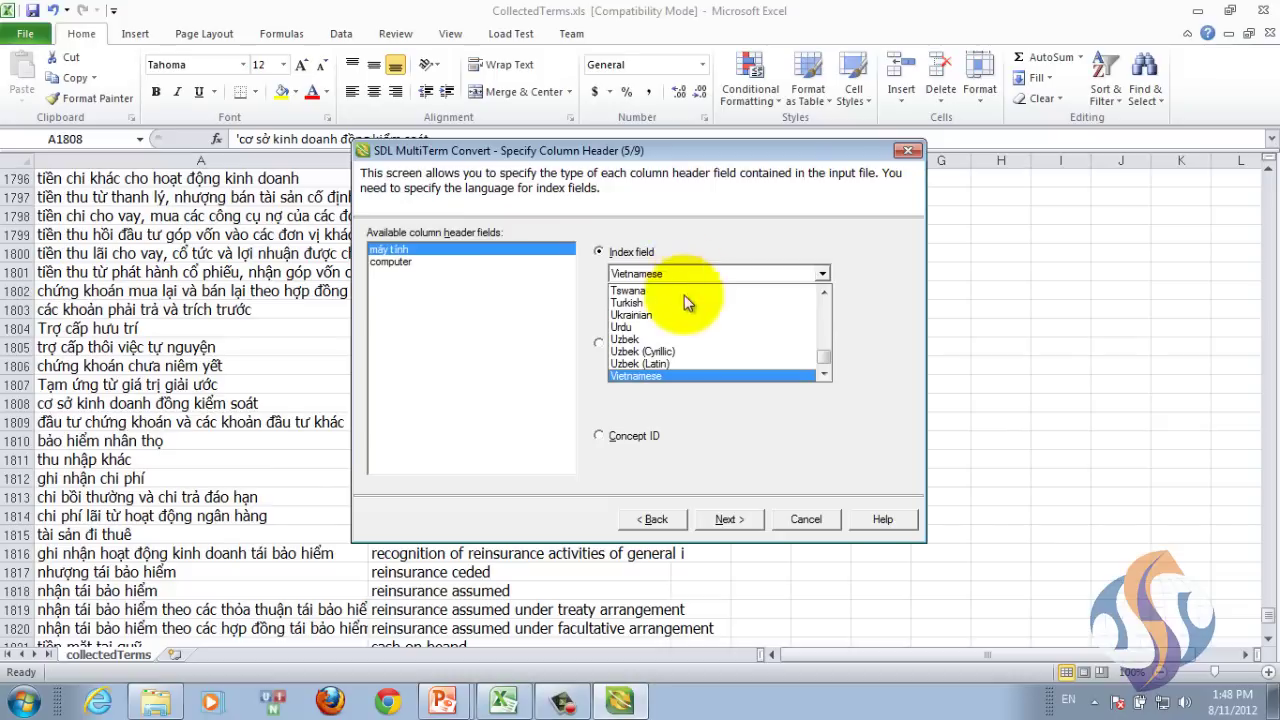
{"action": "left_click", "coordinate": [684, 376]}
Define the "computer" column header as an index field with its language and accept the column header settings
{"action": "left_click", "coordinate": [413, 260]}
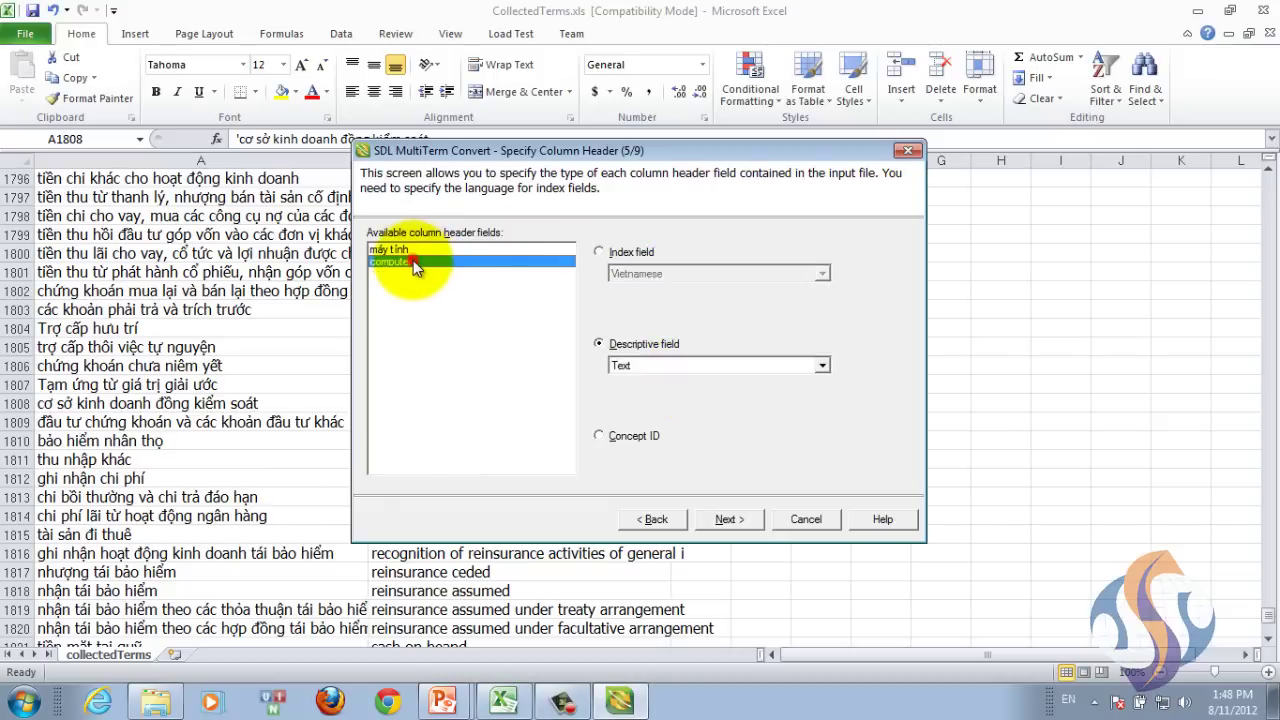
{"action": "left_click", "coordinate": [599, 252]}
{"action": "left_click", "coordinate": [640, 274]}
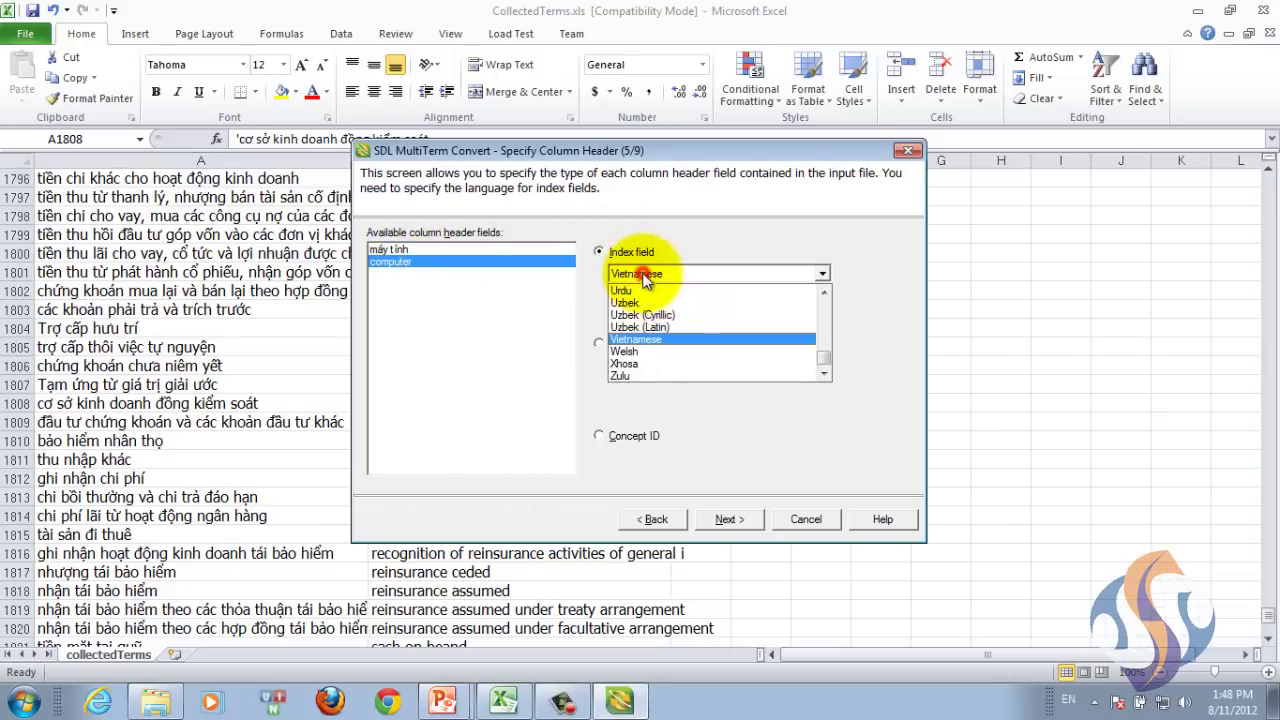
{"action": "left_click", "coordinate": [660, 339]}
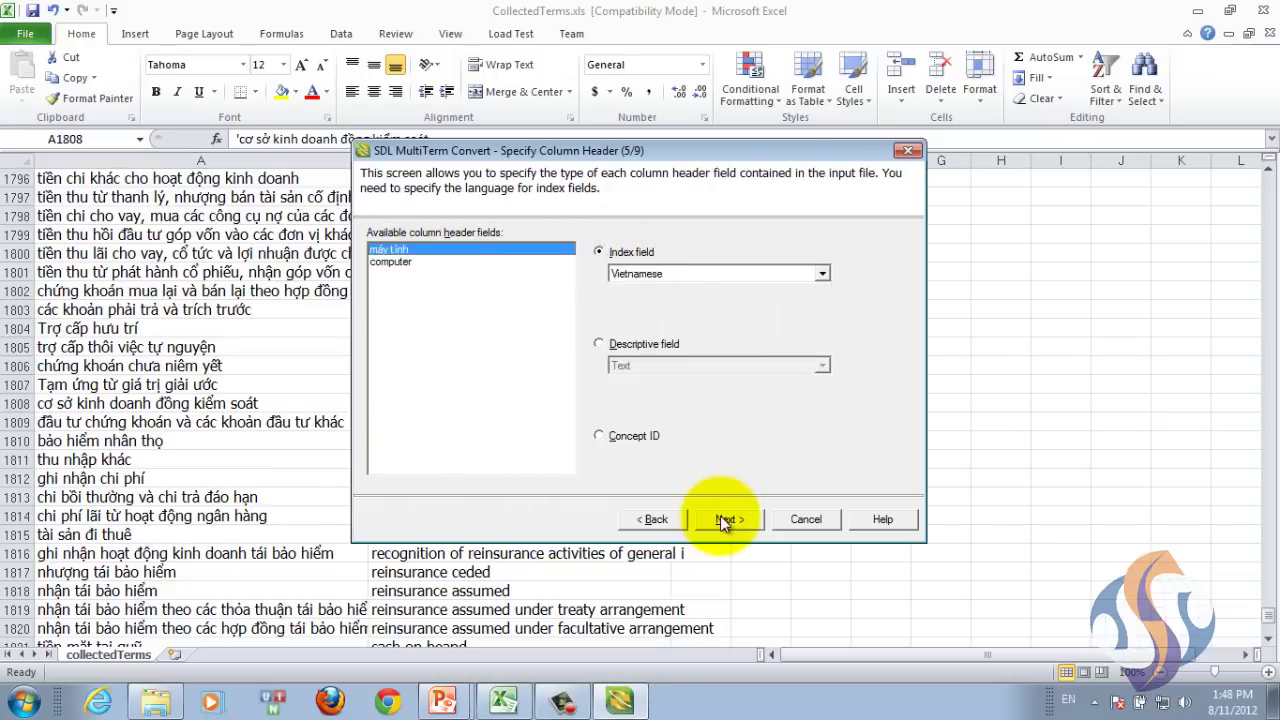
{"action": "left_click", "coordinate": [725, 519]}
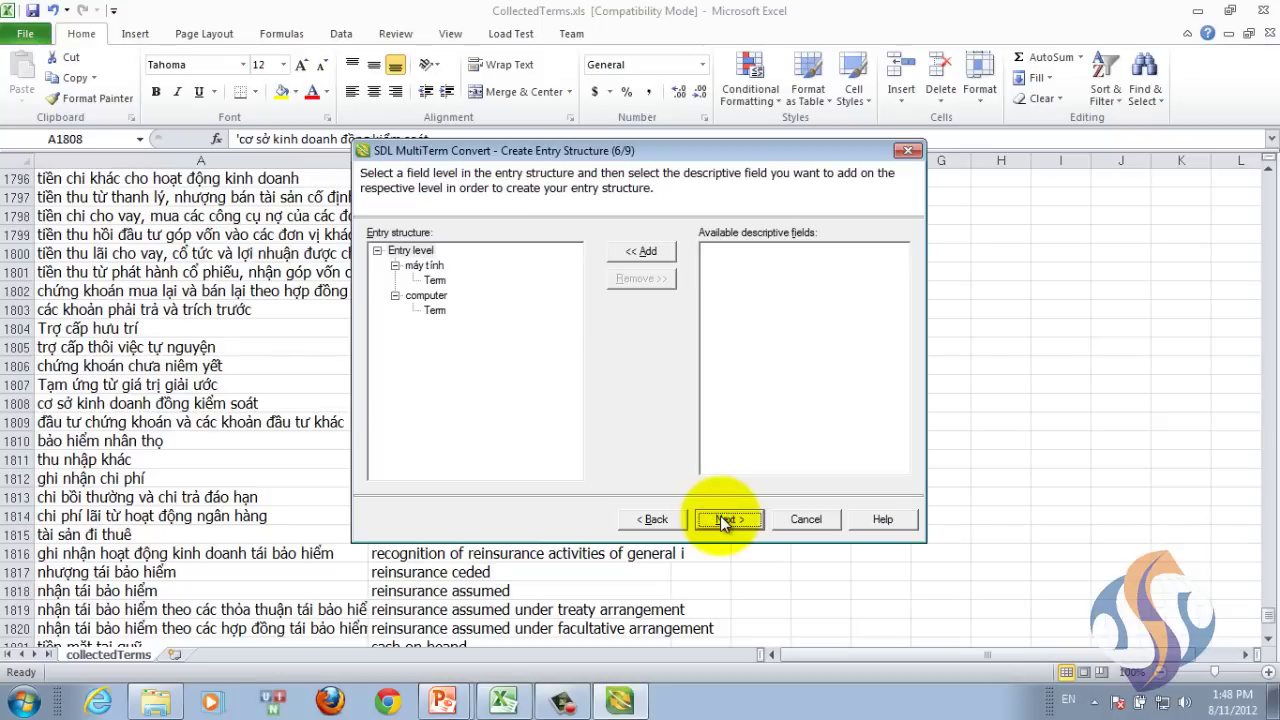
Accept the entry structure and conversion summary, run the conversion and finish the wizard
{"action": "left_click", "coordinate": [725, 520]}
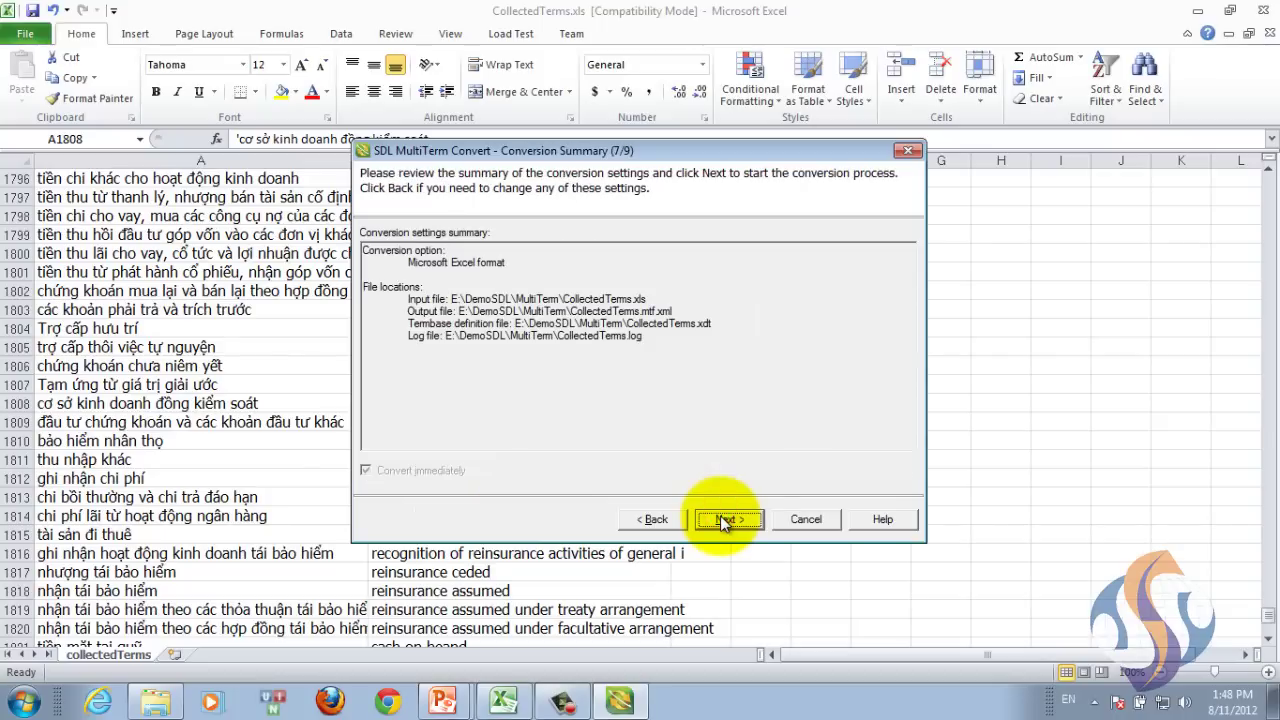
{"action": "left_click", "coordinate": [725, 519]}
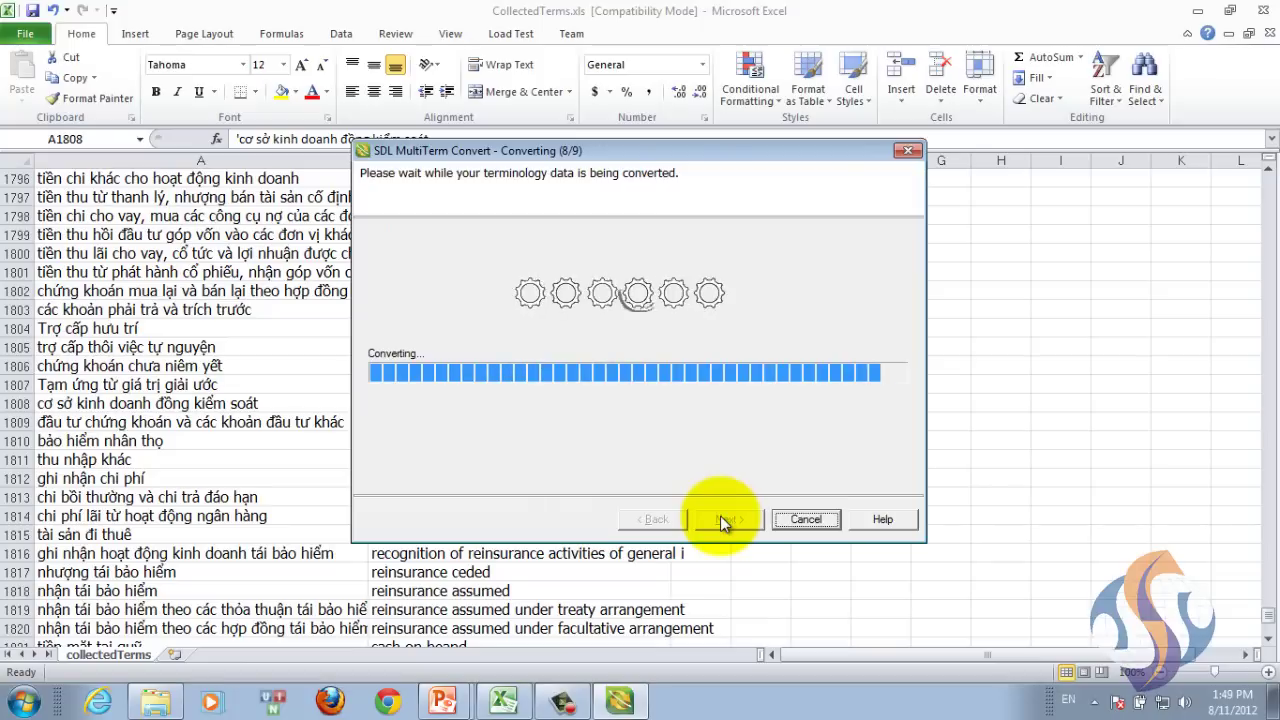
{"action": "left_click", "coordinate": [729, 518]}
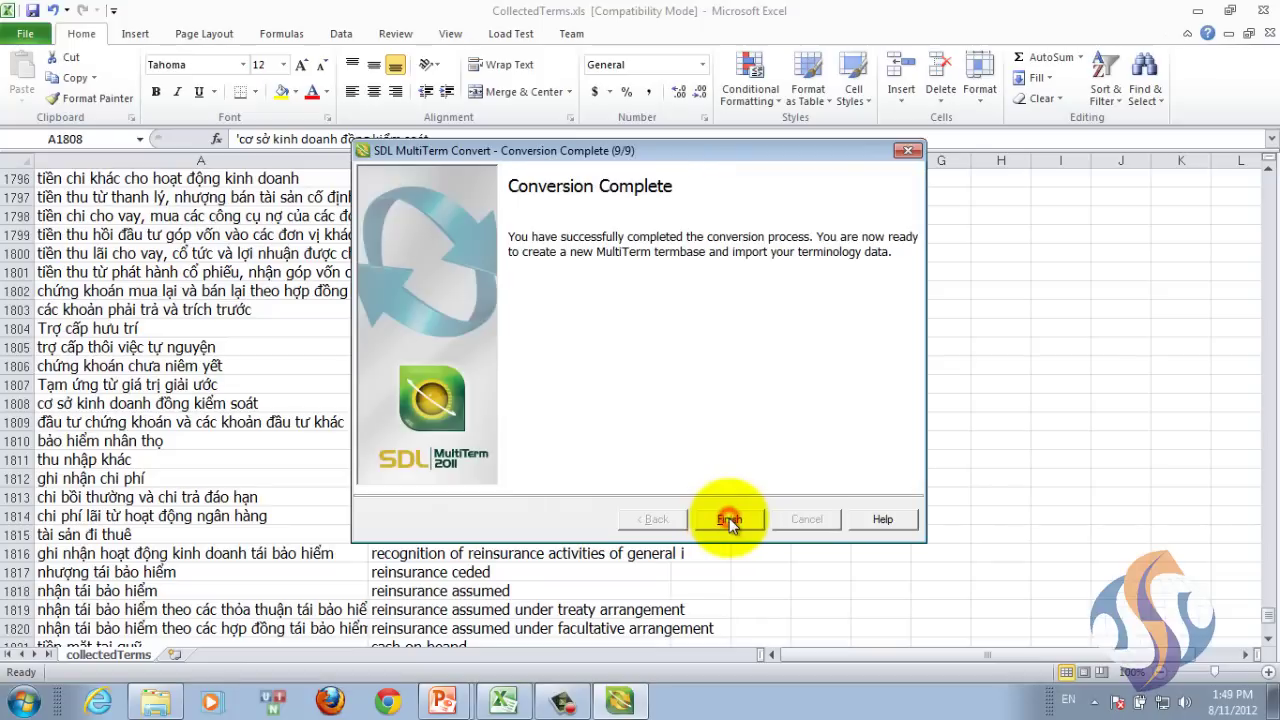
{"action": "left_click", "coordinate": [729, 518]}
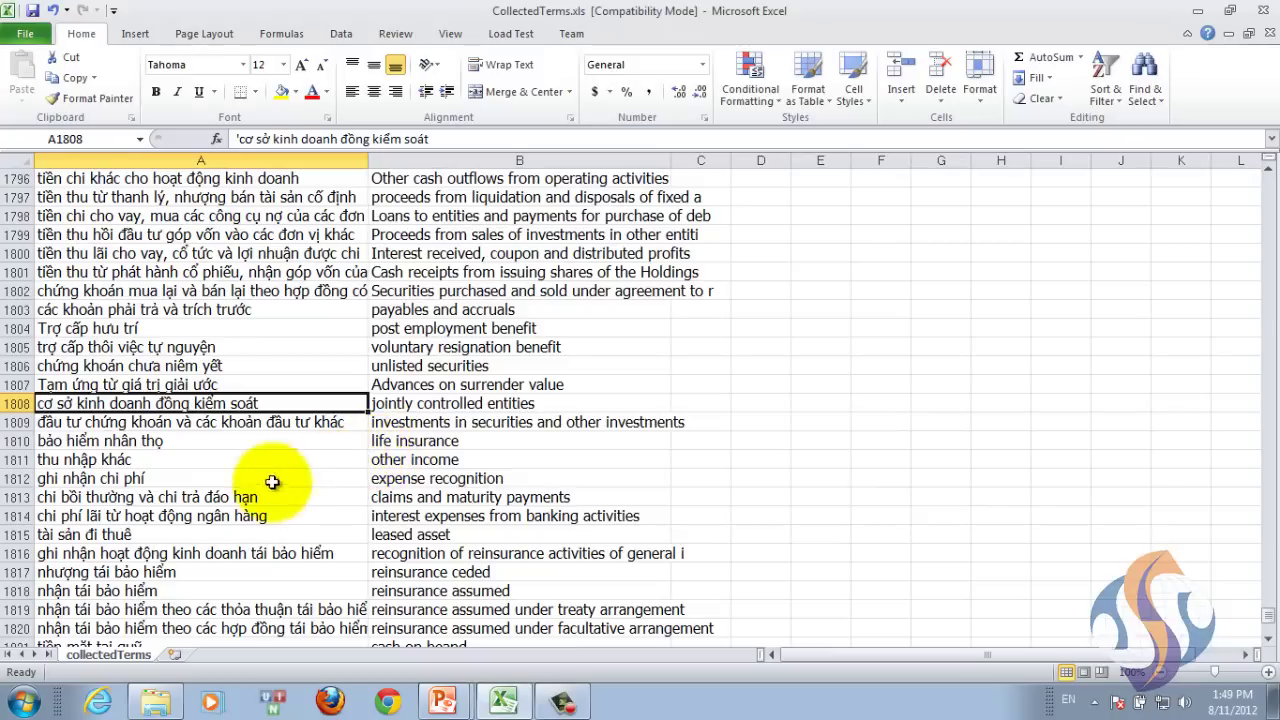
Launch SDL MultiTerm 2011 Desktop from the installed SDL programs
{"action": "left_click", "coordinate": [22, 702]}
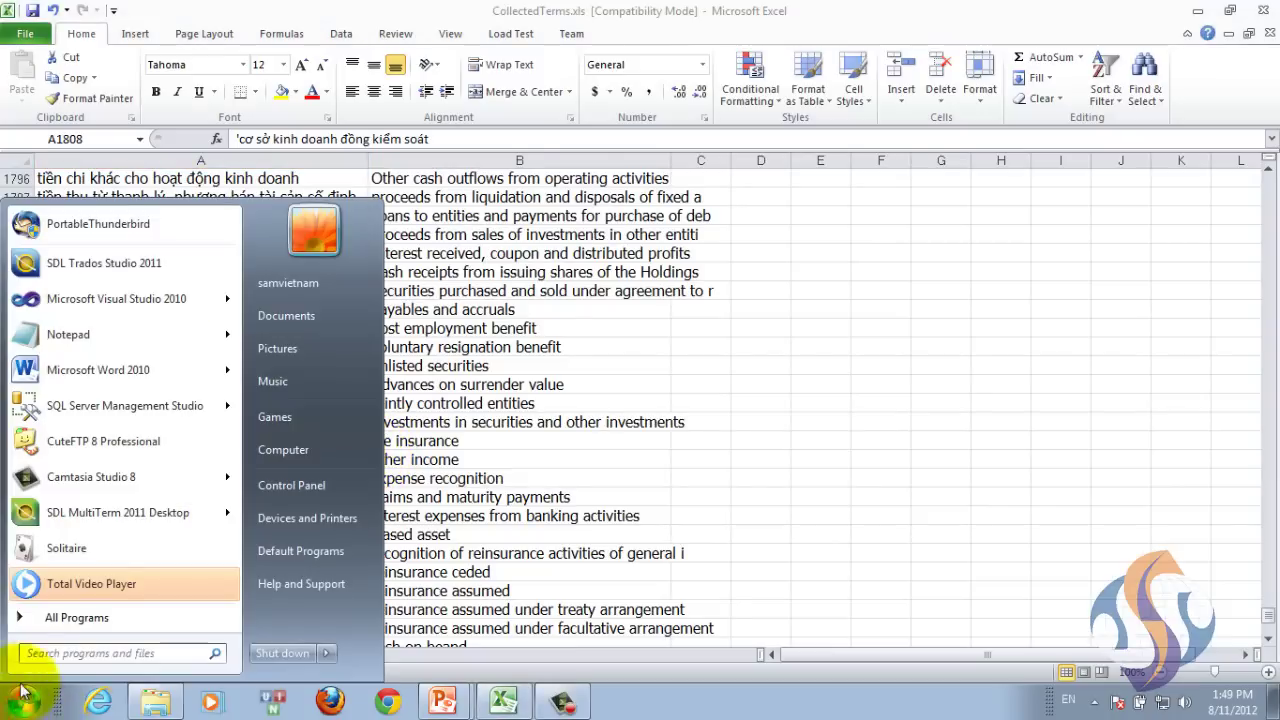
{"action": "left_click", "coordinate": [76, 616]}
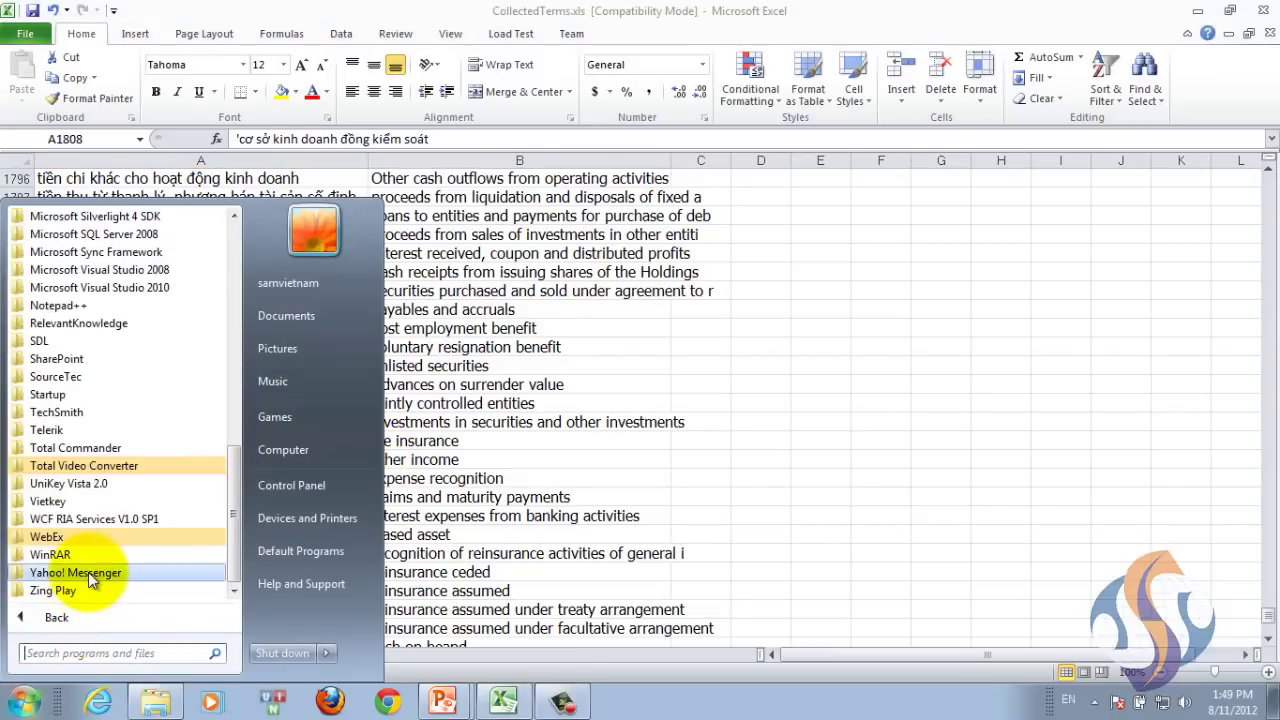
{"action": "left_click", "coordinate": [66, 344]}
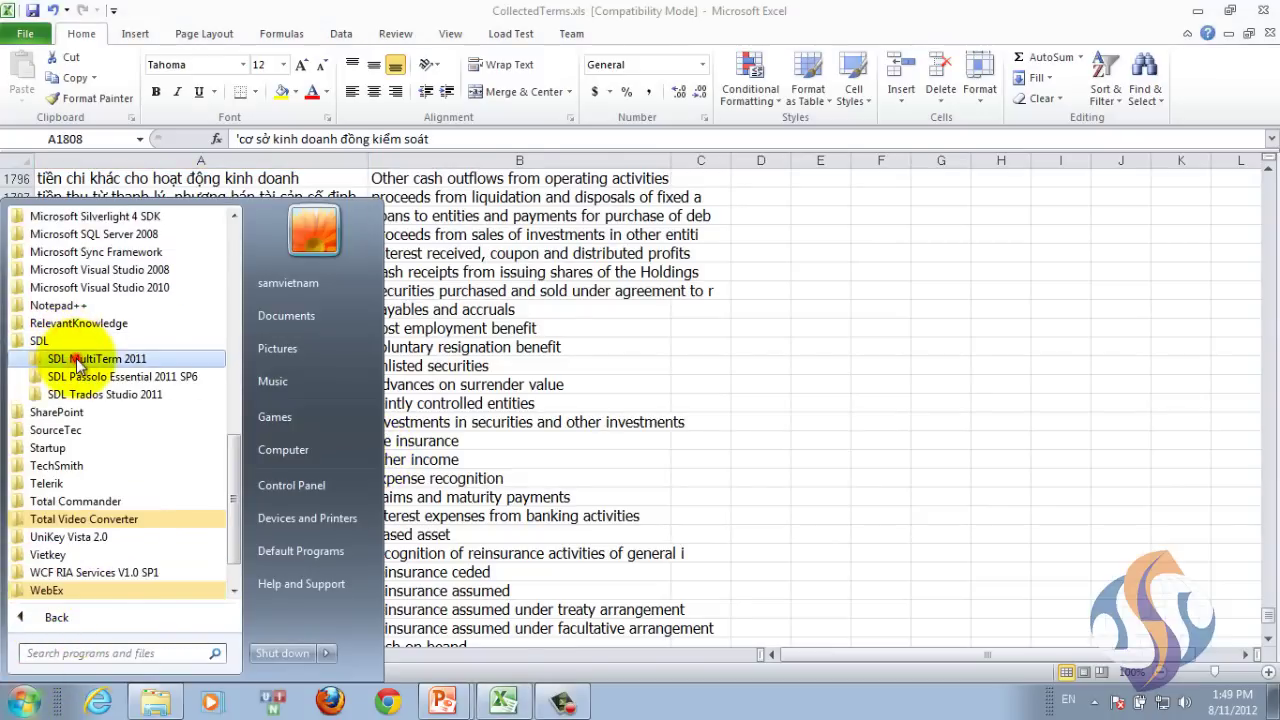
{"action": "left_click", "coordinate": [78, 362]}
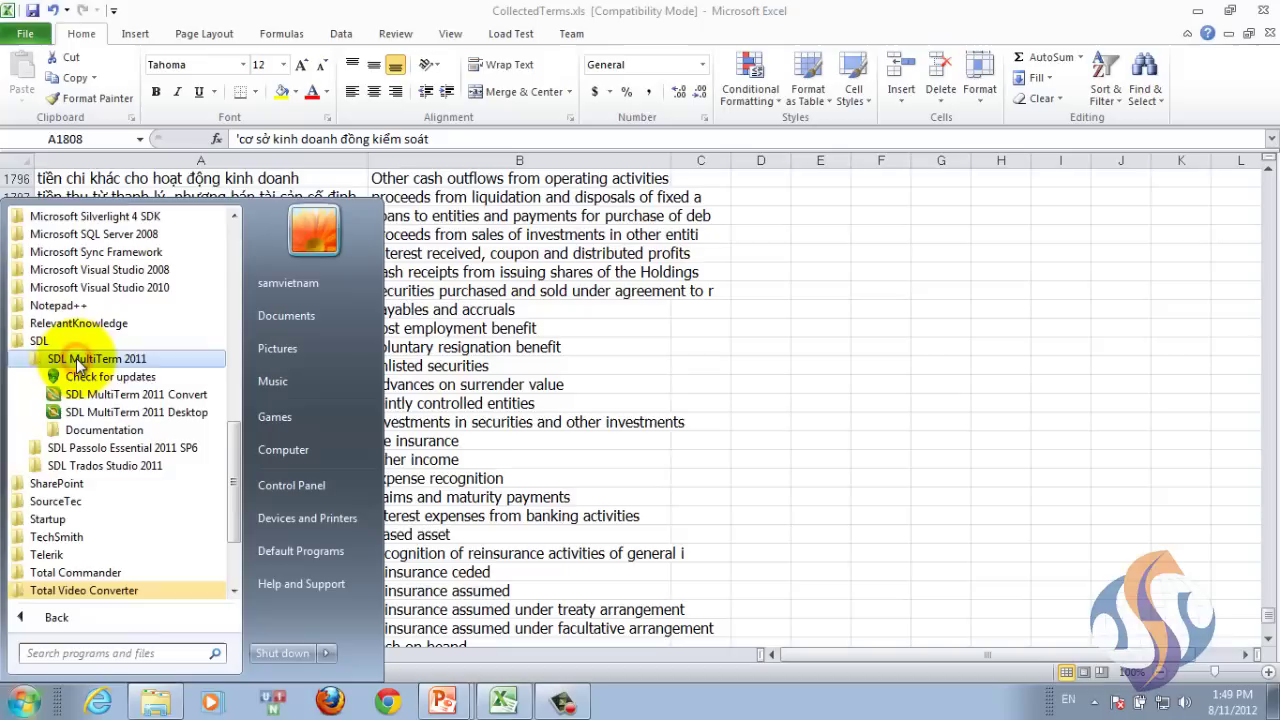
{"action": "left_click", "coordinate": [107, 414]}
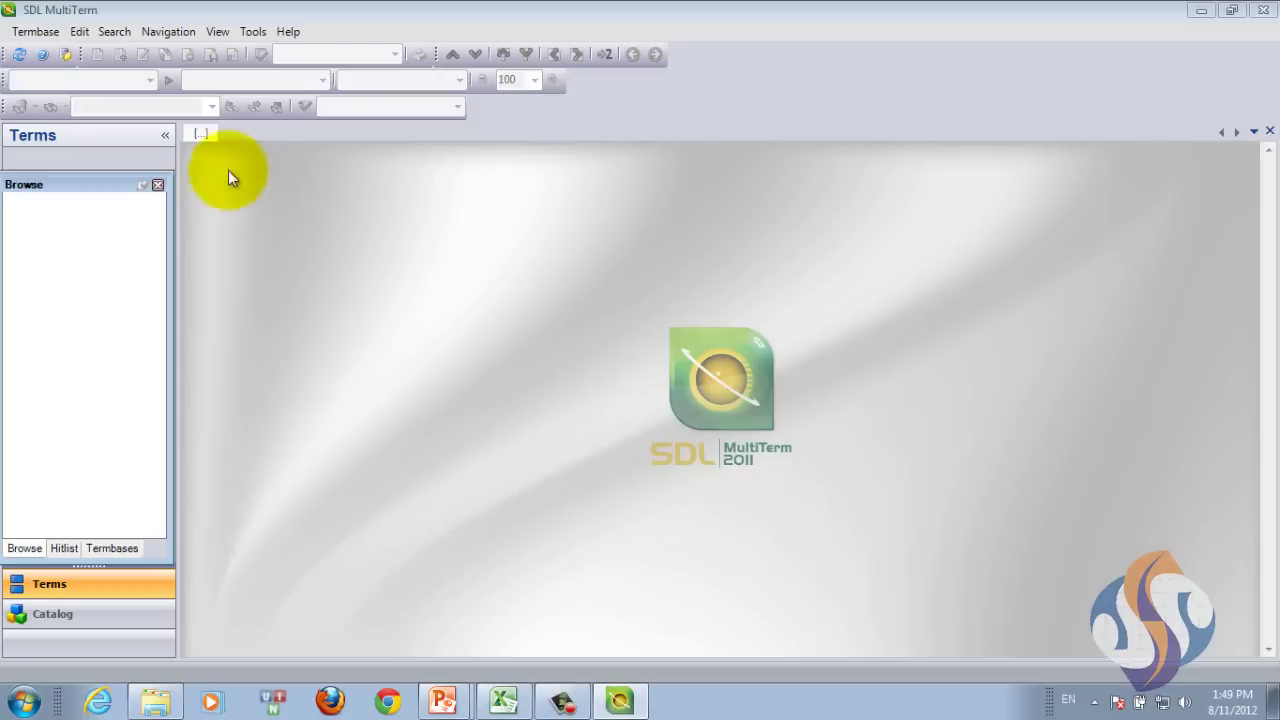
Create a new termbase and save it as "Demo TermBase convert.sdltb" in the MultiTerm folder
{"action": "left_click", "coordinate": [36, 32]}
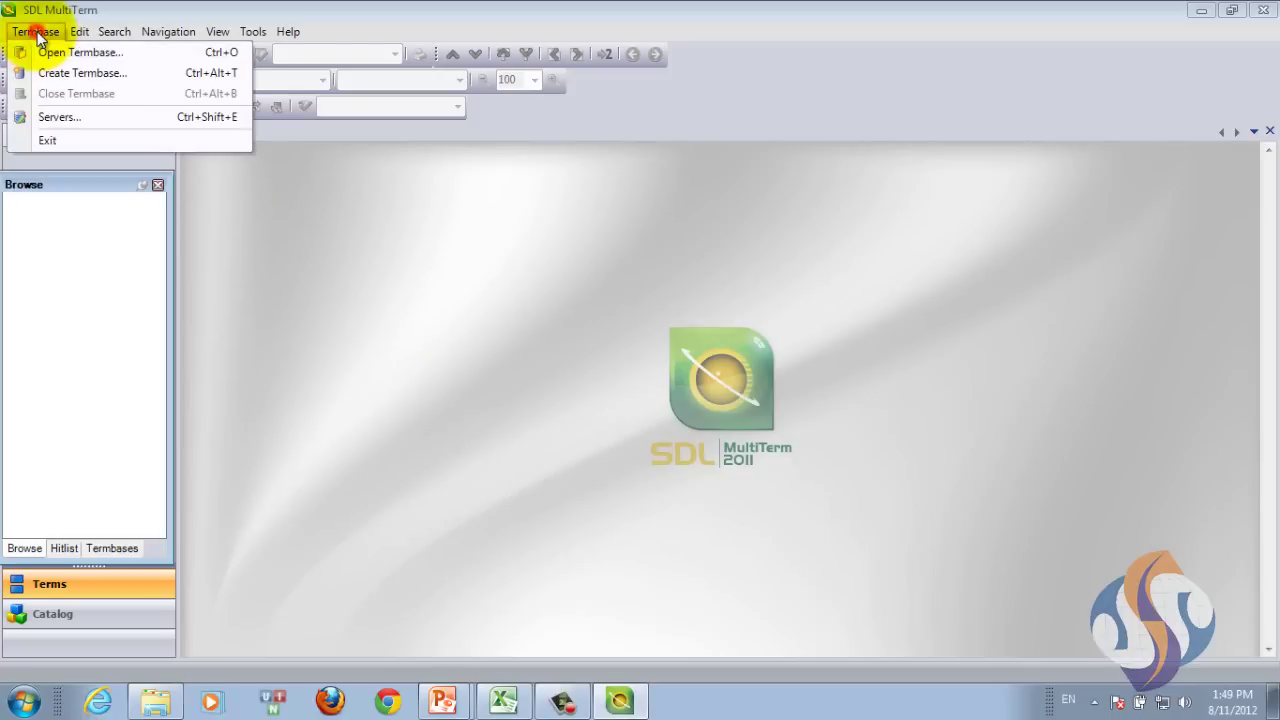
{"action": "left_click", "coordinate": [55, 74]}
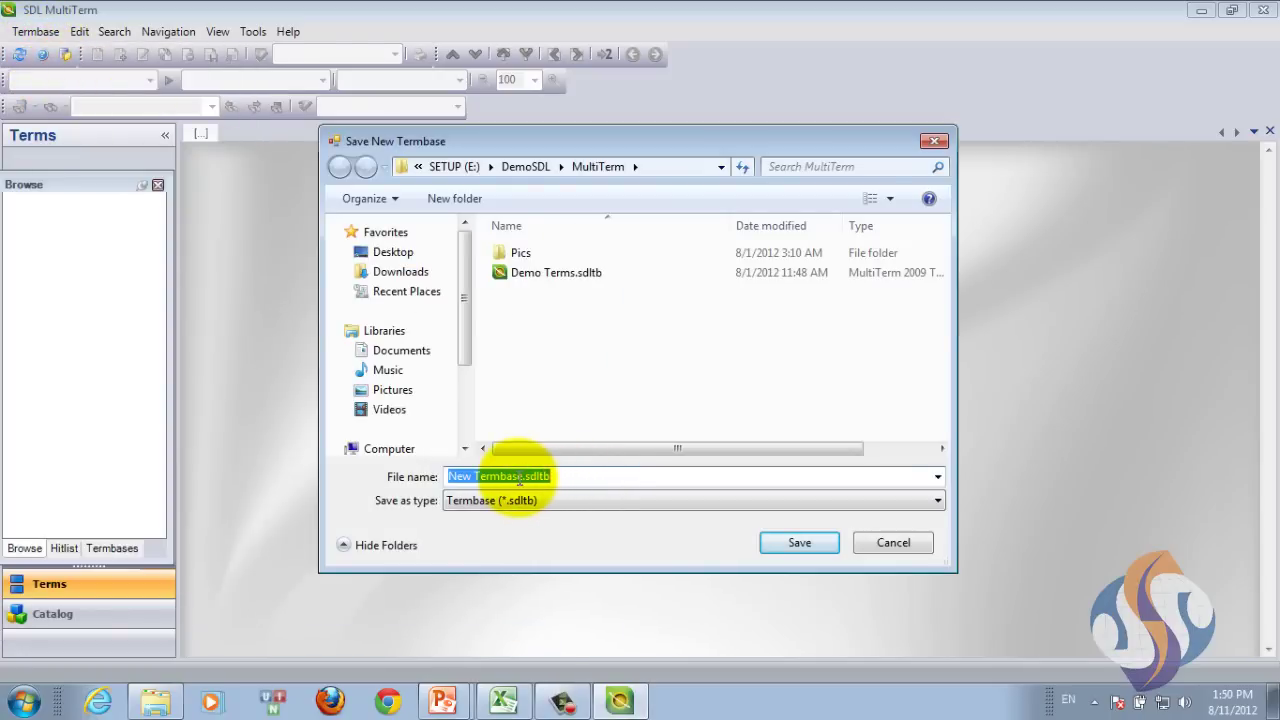
{"action": "left_click", "coordinate": [514, 478]}
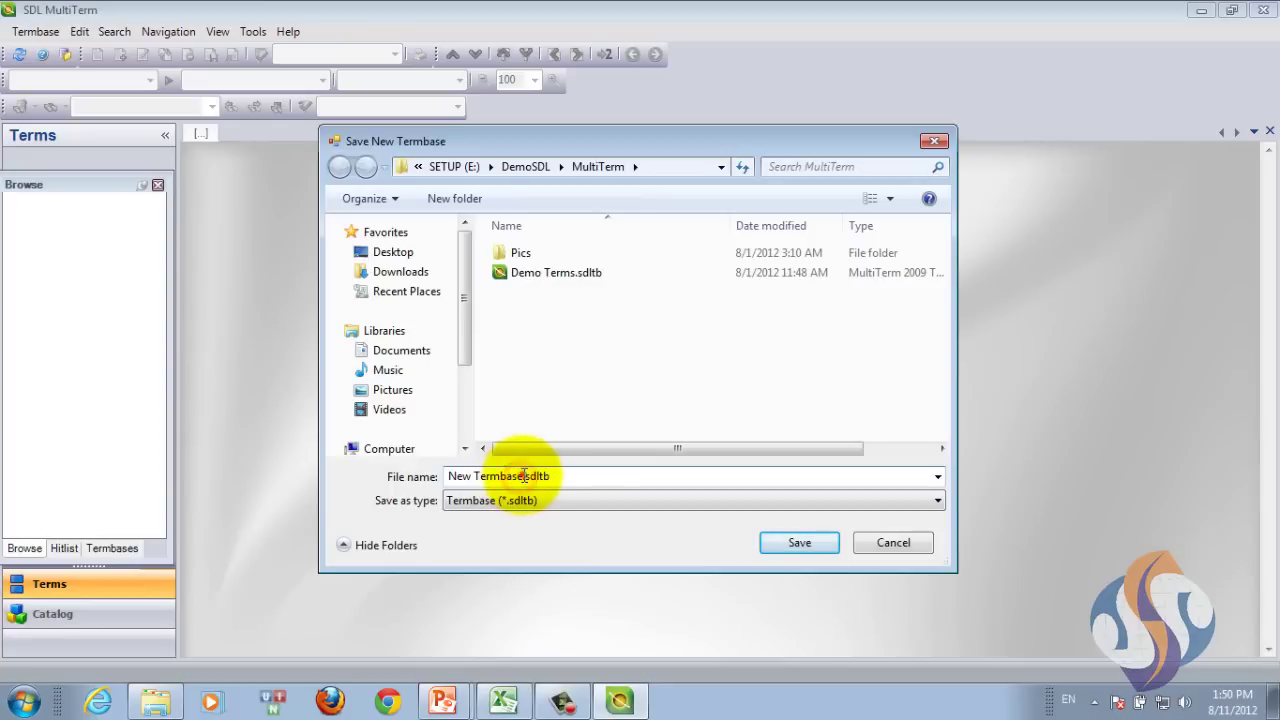
{"action": "left_click_drag", "start_coordinate": [450, 477], "coordinate": [522, 477]}
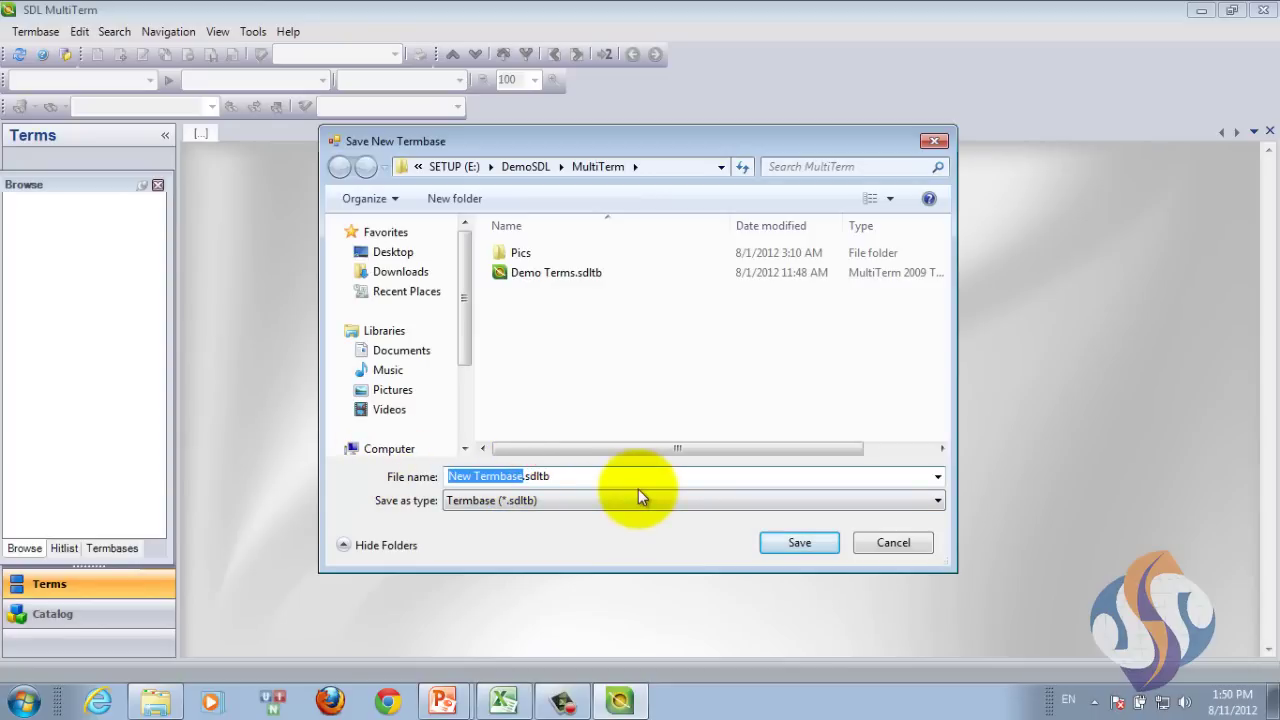
{"action": "type", "text": "Demo Te"}
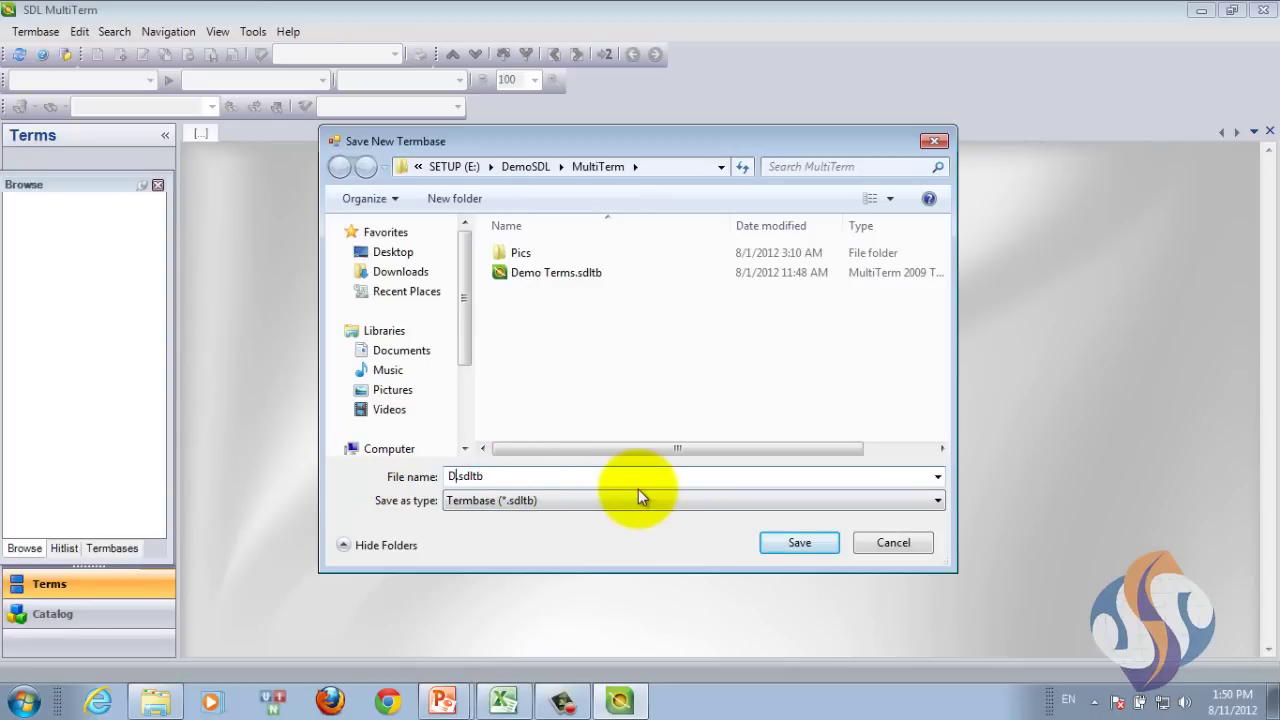
{"action": "type", "text": "rmBase convert"}
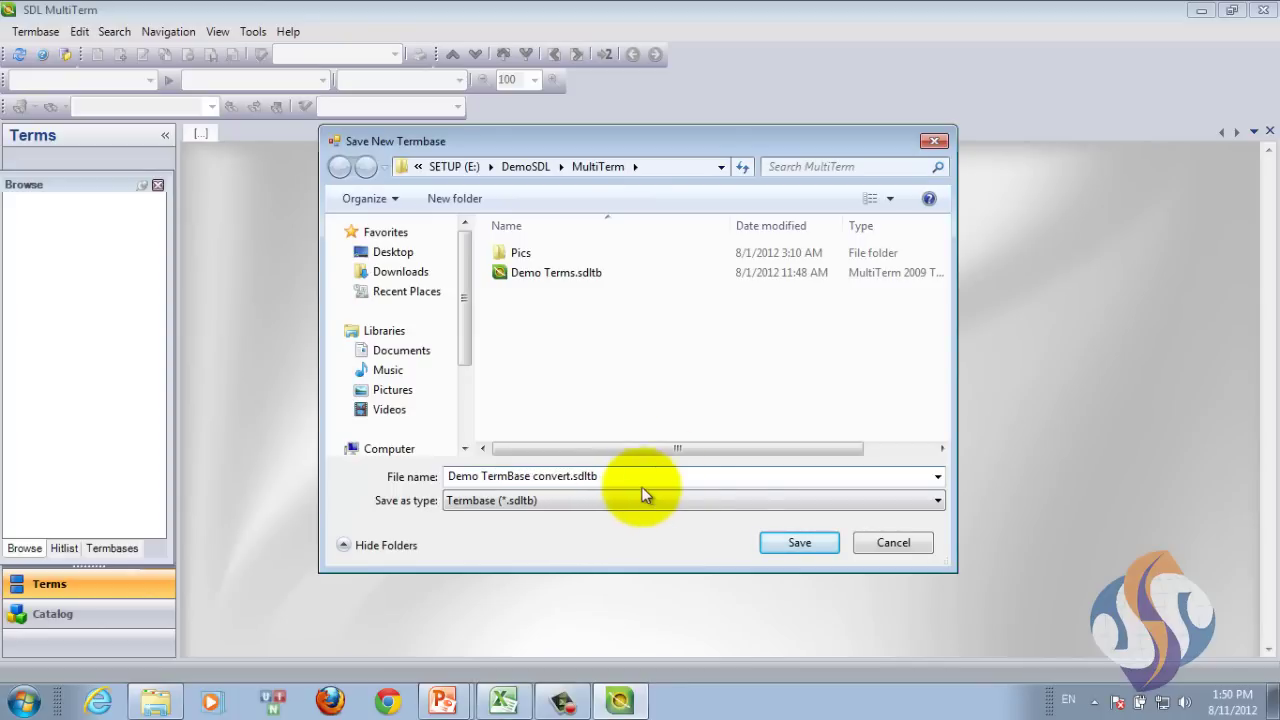
{"action": "left_click", "coordinate": [797, 538]}
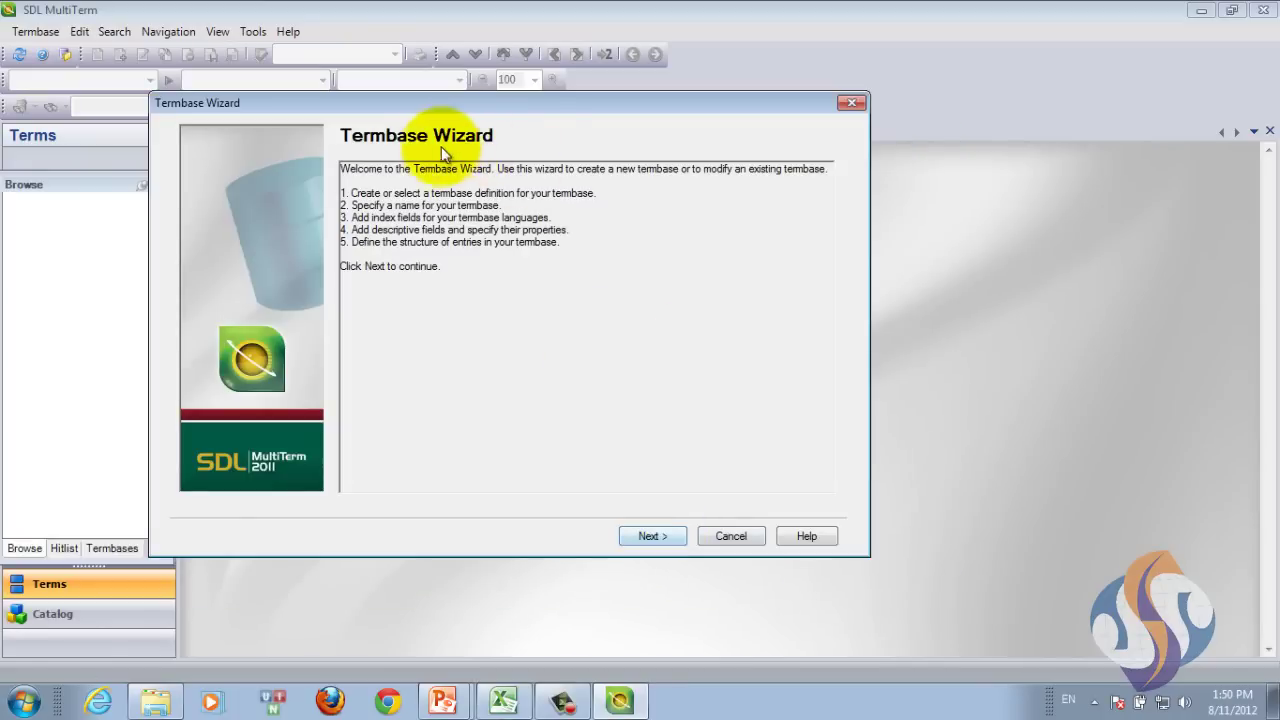
Base the new termbase on the existing definition file CollectedTerms.xdt from the MultiTerm folder
{"action": "left_click", "coordinate": [650, 536]}
{"action": "left_click", "coordinate": [492, 357]}
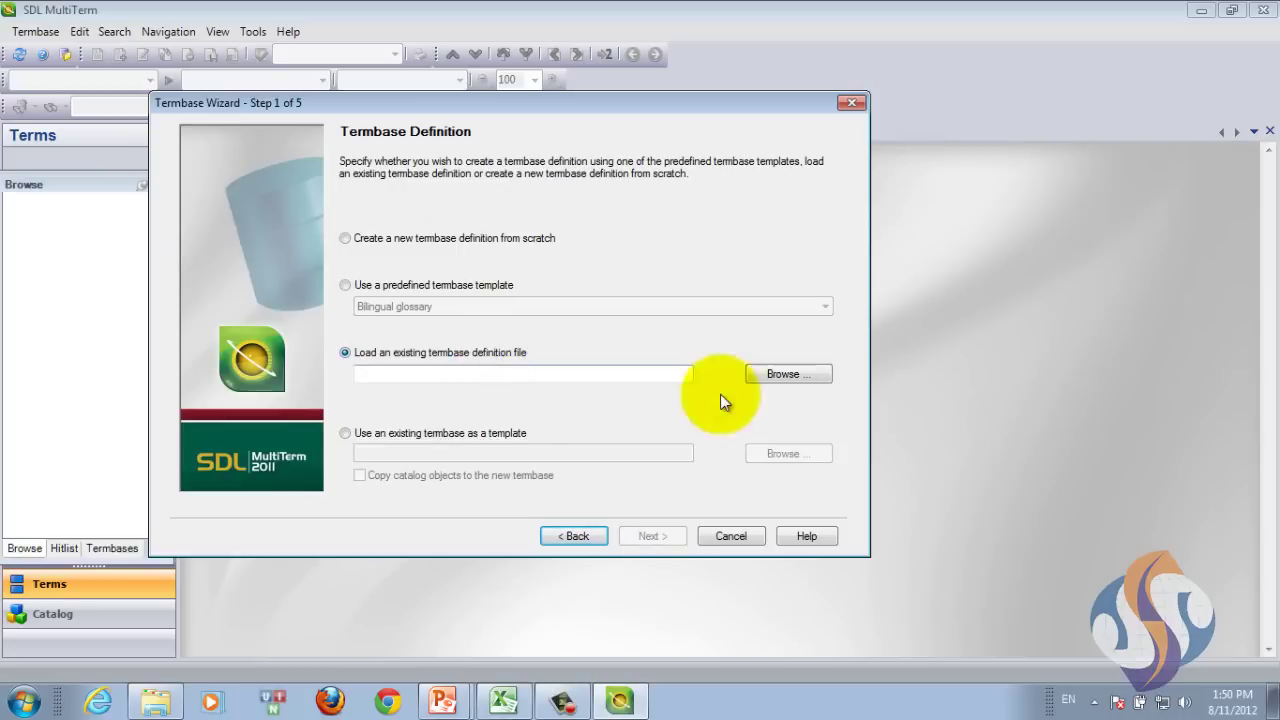
{"action": "left_click", "coordinate": [798, 383]}
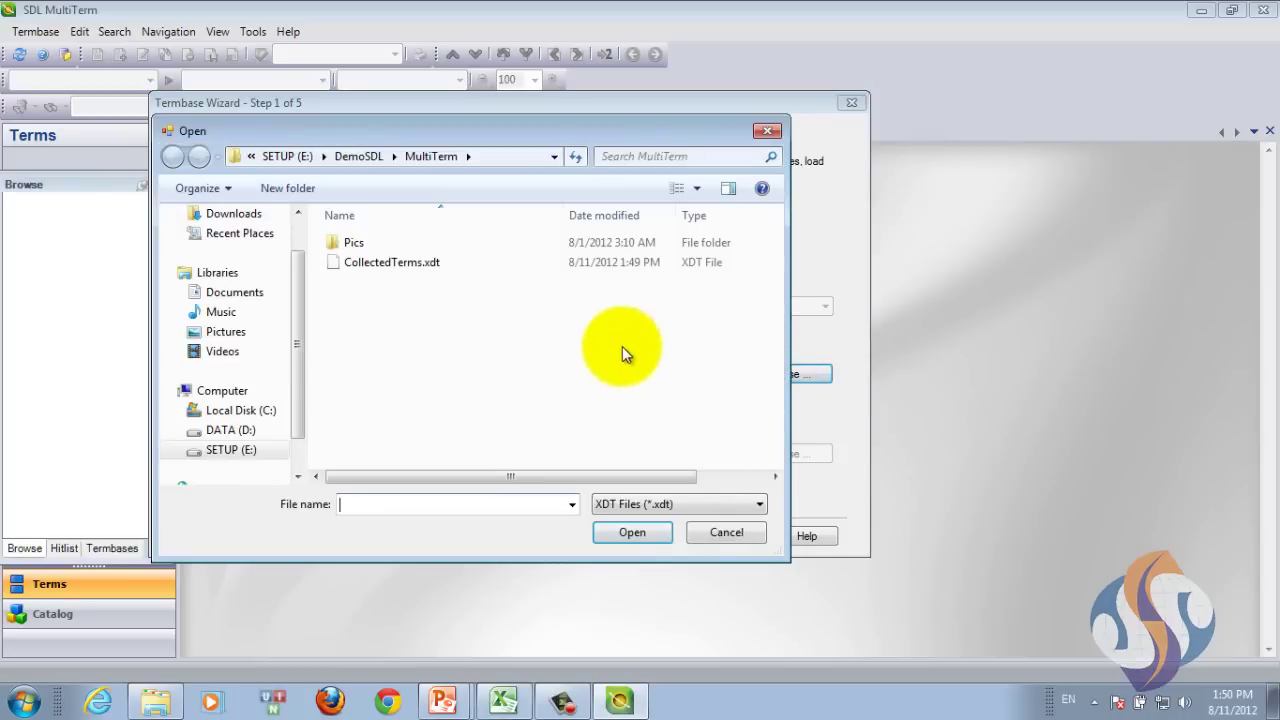
{"action": "left_click", "coordinate": [410, 265]}
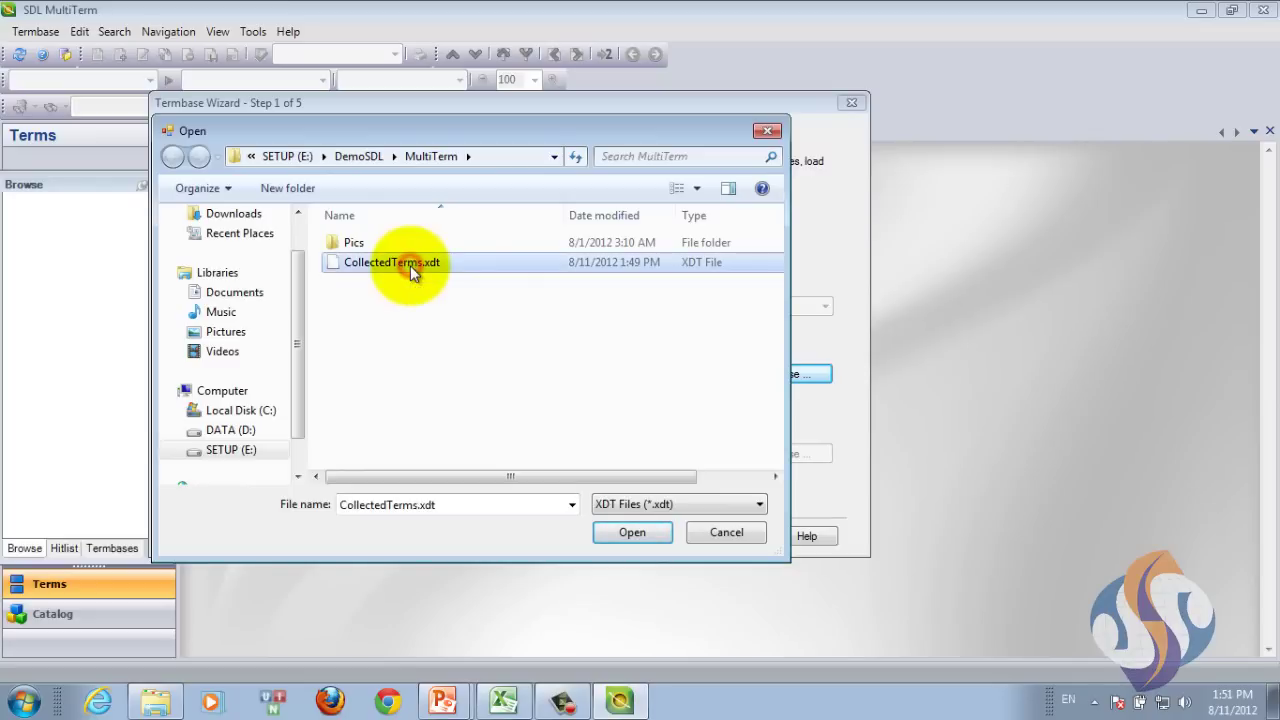
{"action": "double_click", "coordinate": [410, 265]}
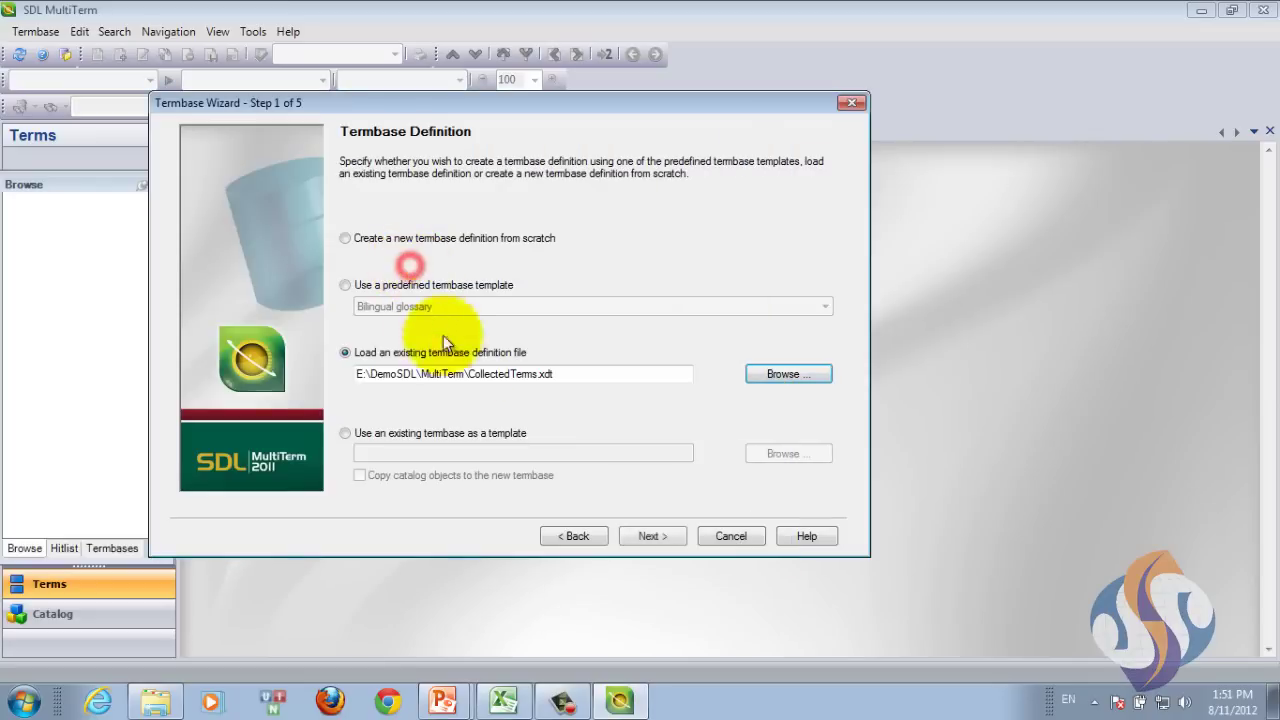
{"action": "left_click", "coordinate": [653, 533]}
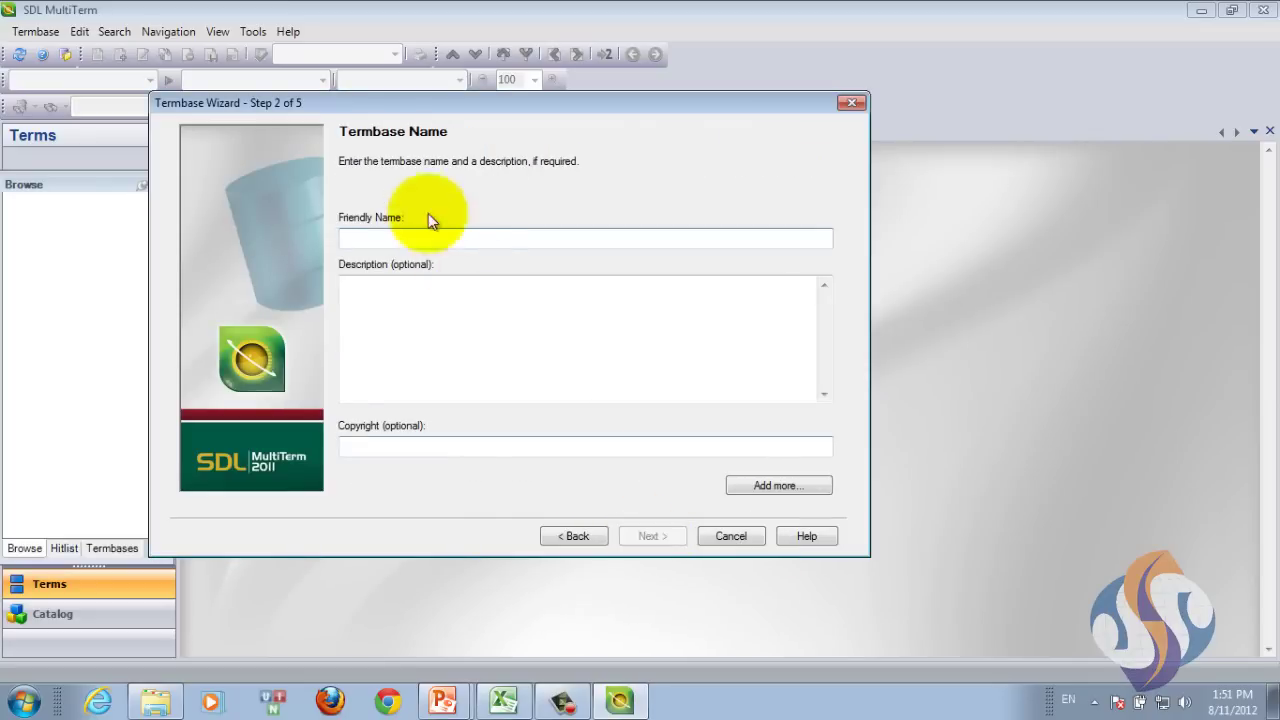
Give the termbase the friendly name "Demo Termbase Convert", leaving the description and copyright empty
{"action": "left_click", "coordinate": [444, 236]}
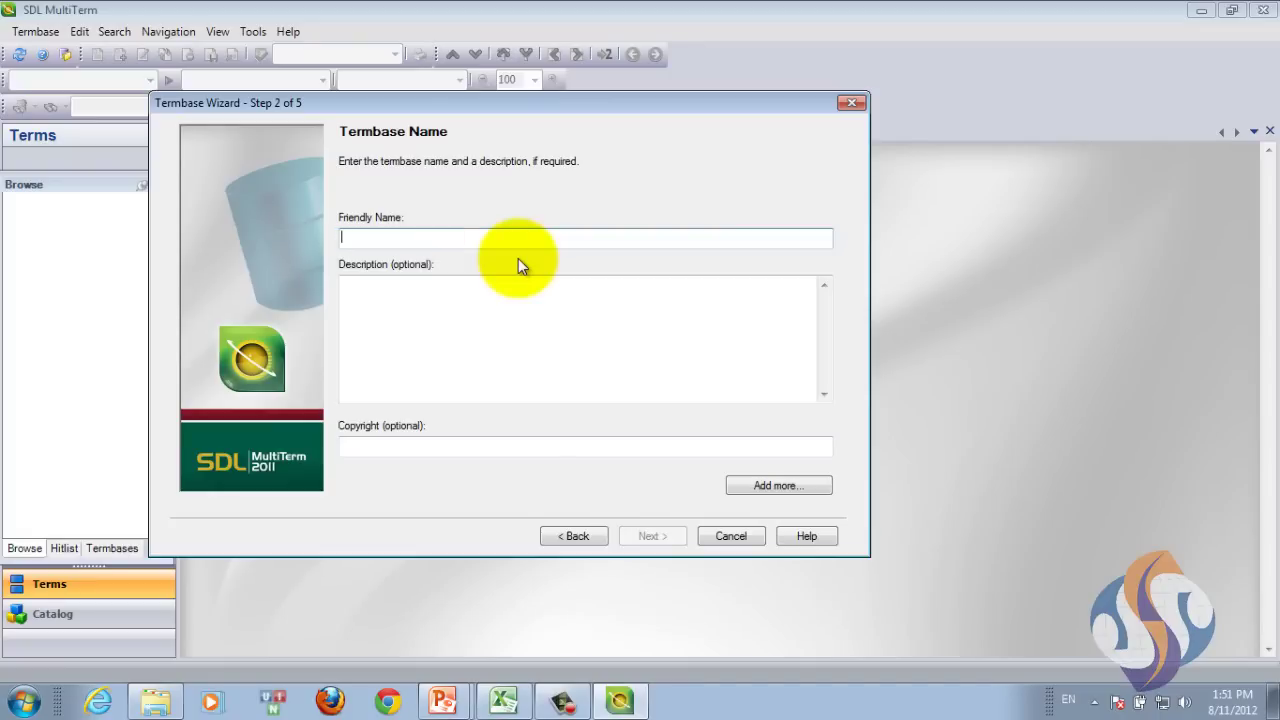
{"action": "type", "text": "Demo "}
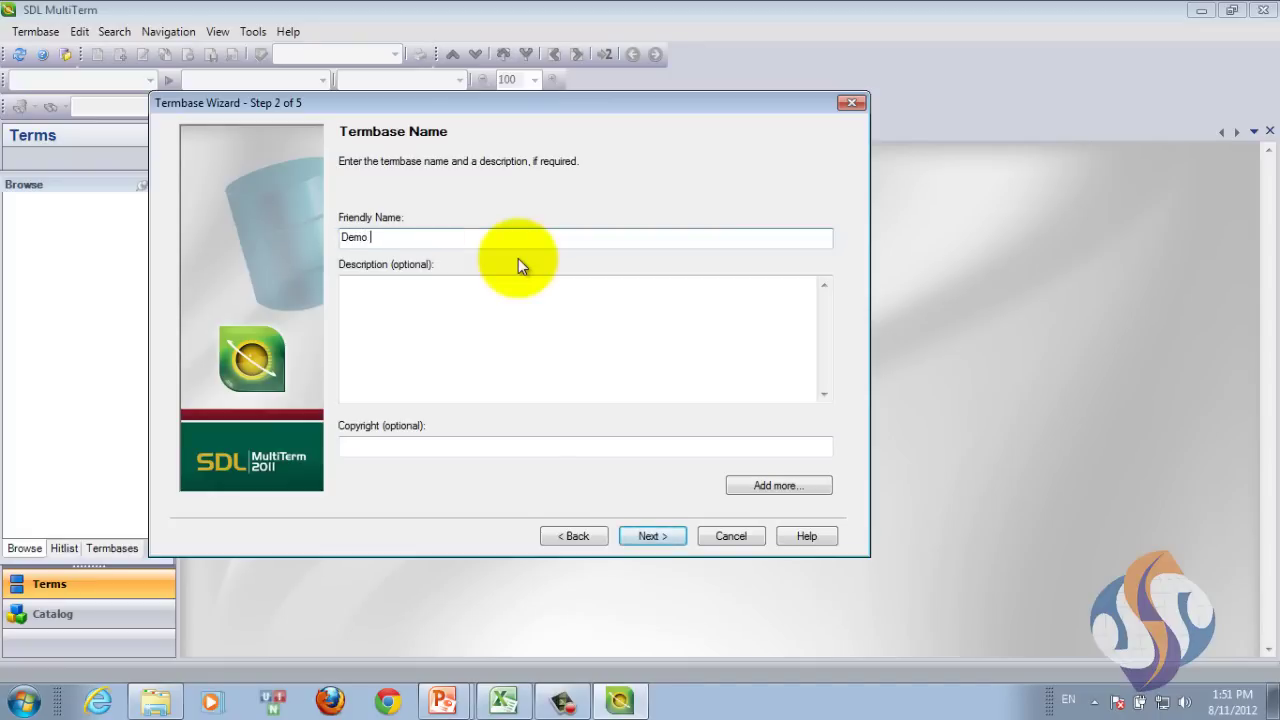
{"action": "type", "text": "Termbase Convert"}
{"action": "left_click", "coordinate": [486, 306]}
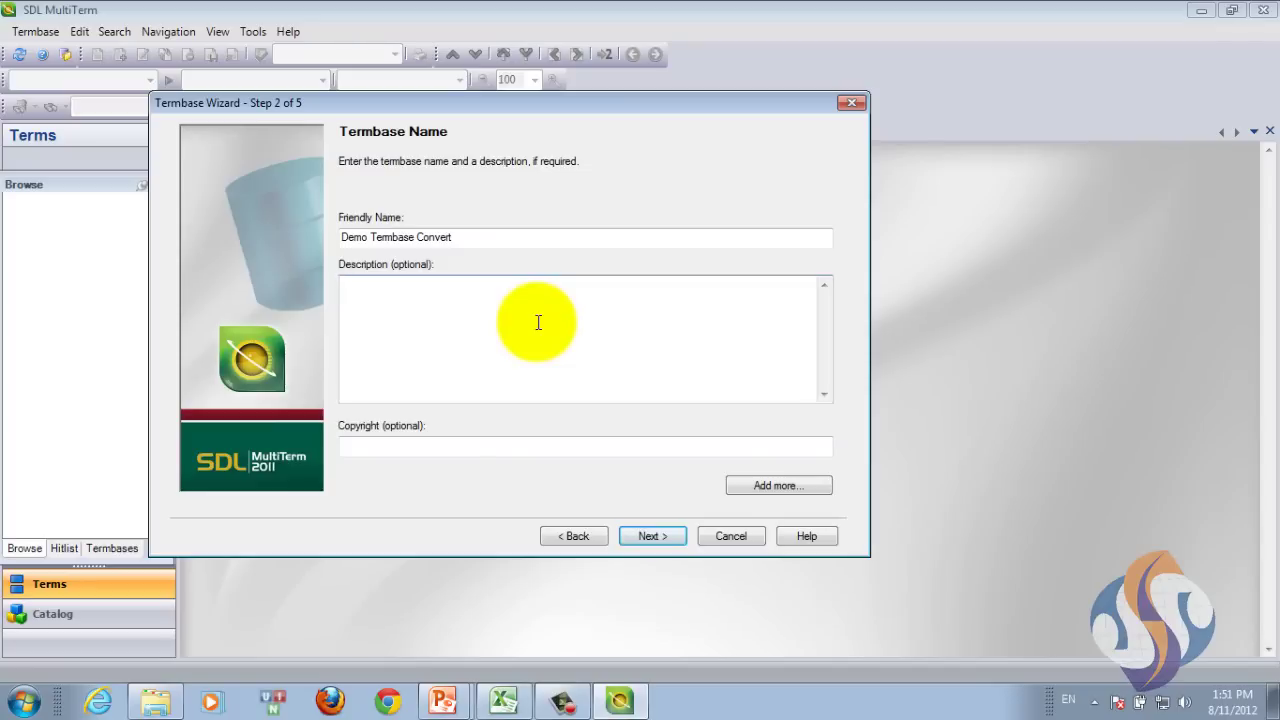
{"action": "left_click", "coordinate": [482, 452]}
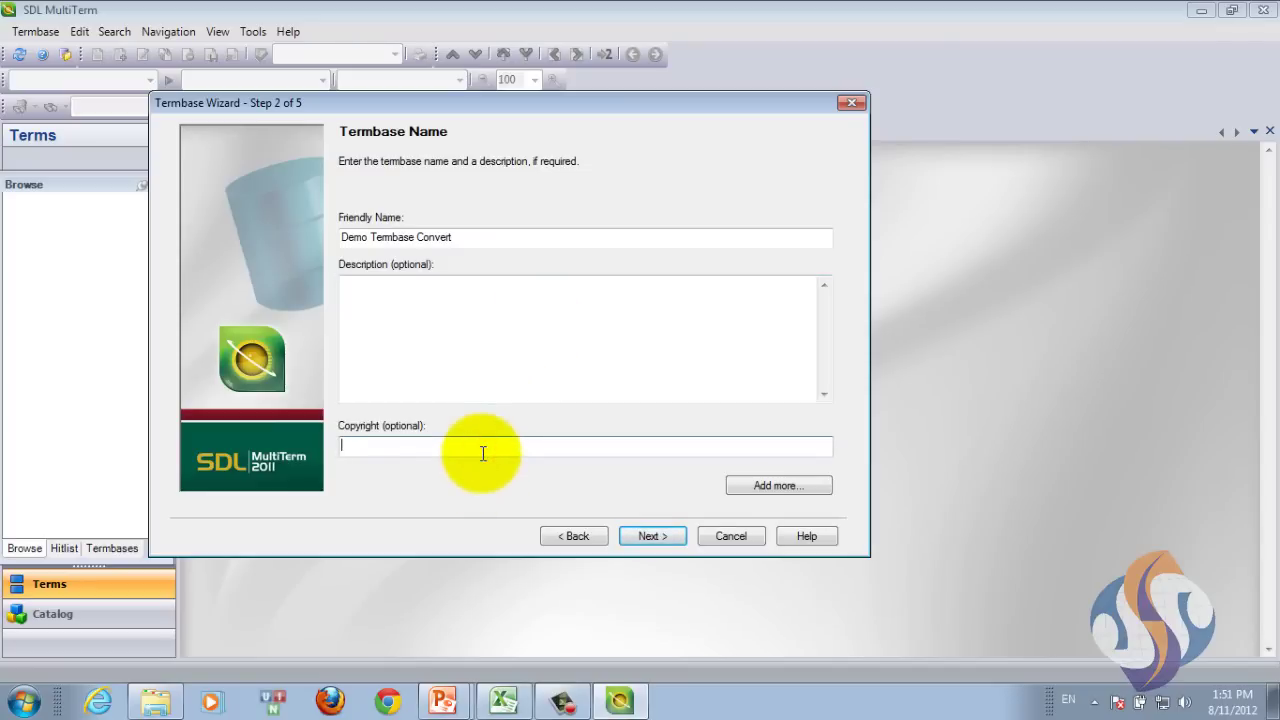
{"action": "left_click", "coordinate": [658, 537]}
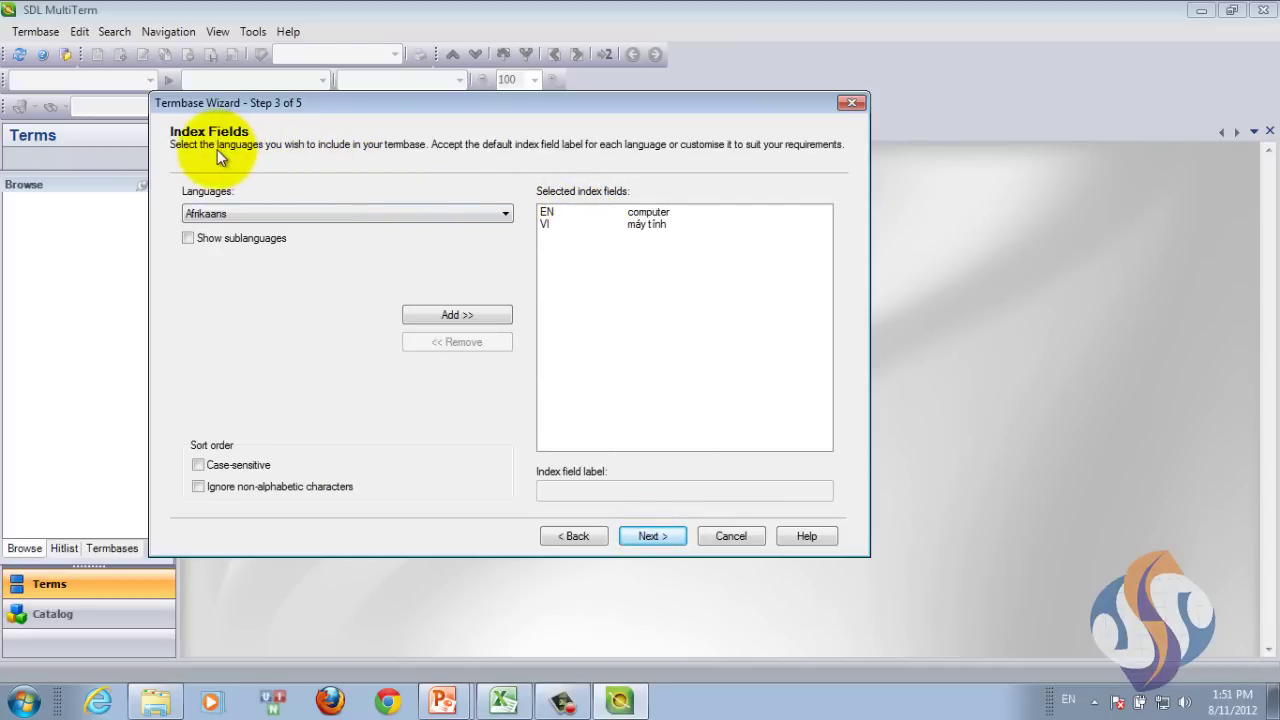
Change the label of the EN index field to "English"
{"action": "left_click", "coordinate": [558, 212]}
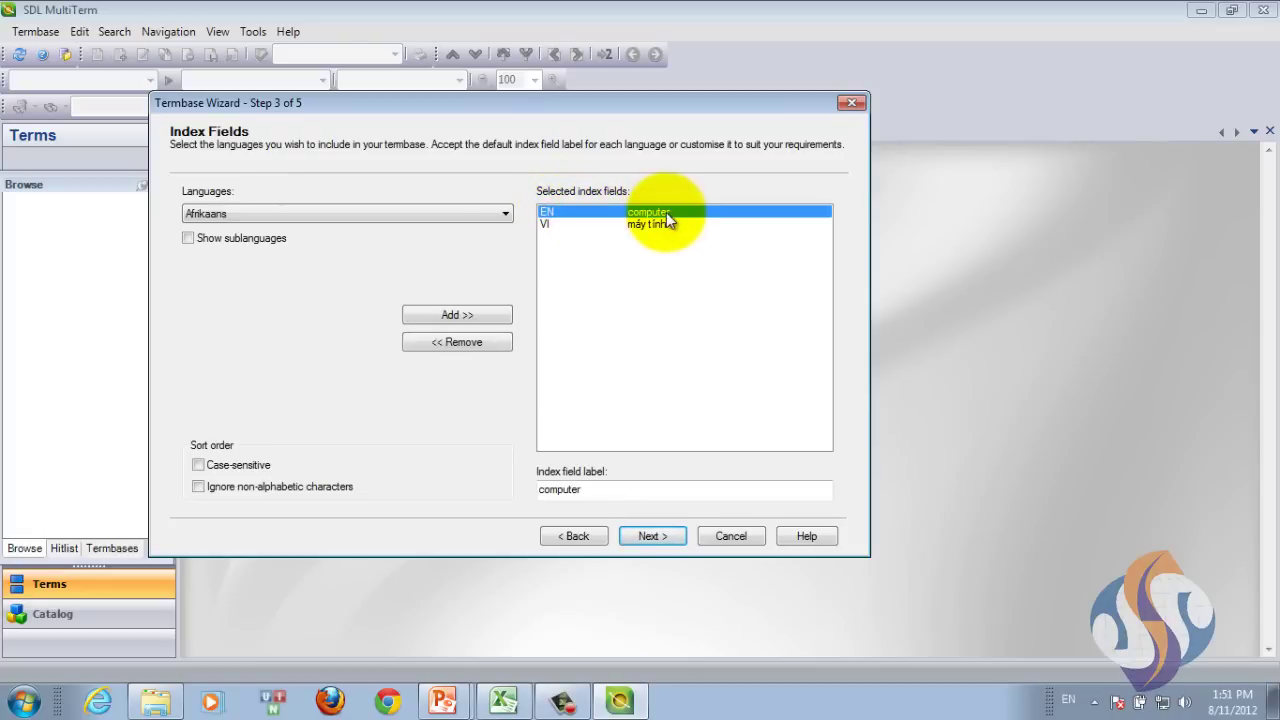
{"action": "double_click", "coordinate": [615, 487]}
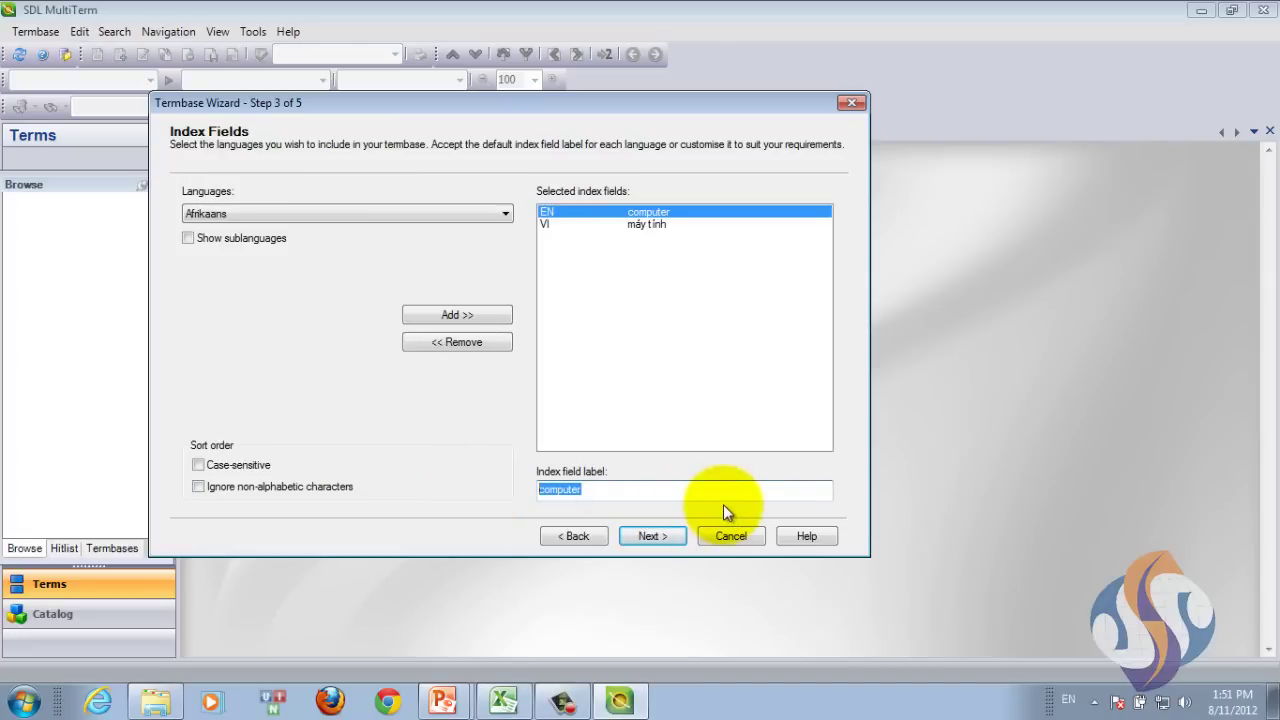
{"action": "type", "text": "English"}
Change the label of the VI index field to "Vietnamese" and accept the index fields
{"action": "left_click", "coordinate": [621, 222]}
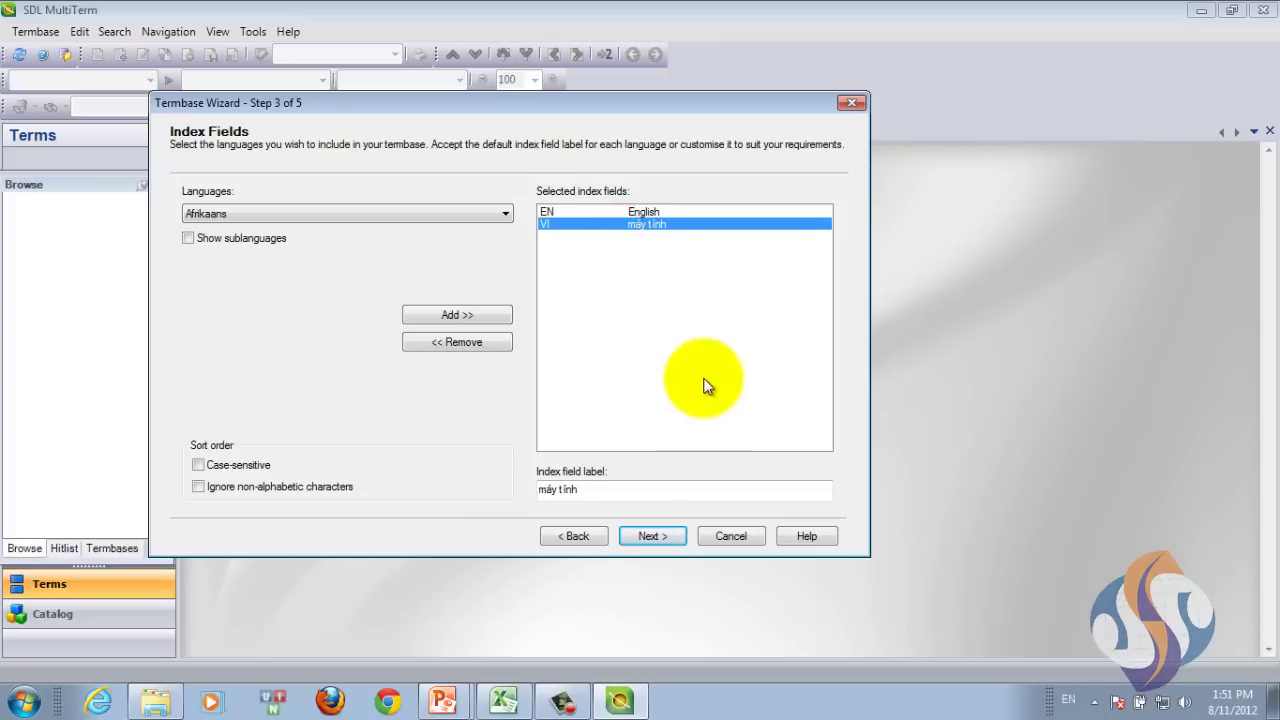
{"action": "double_click", "coordinate": [603, 489]}
{"action": "type", "text": "Vietname"}
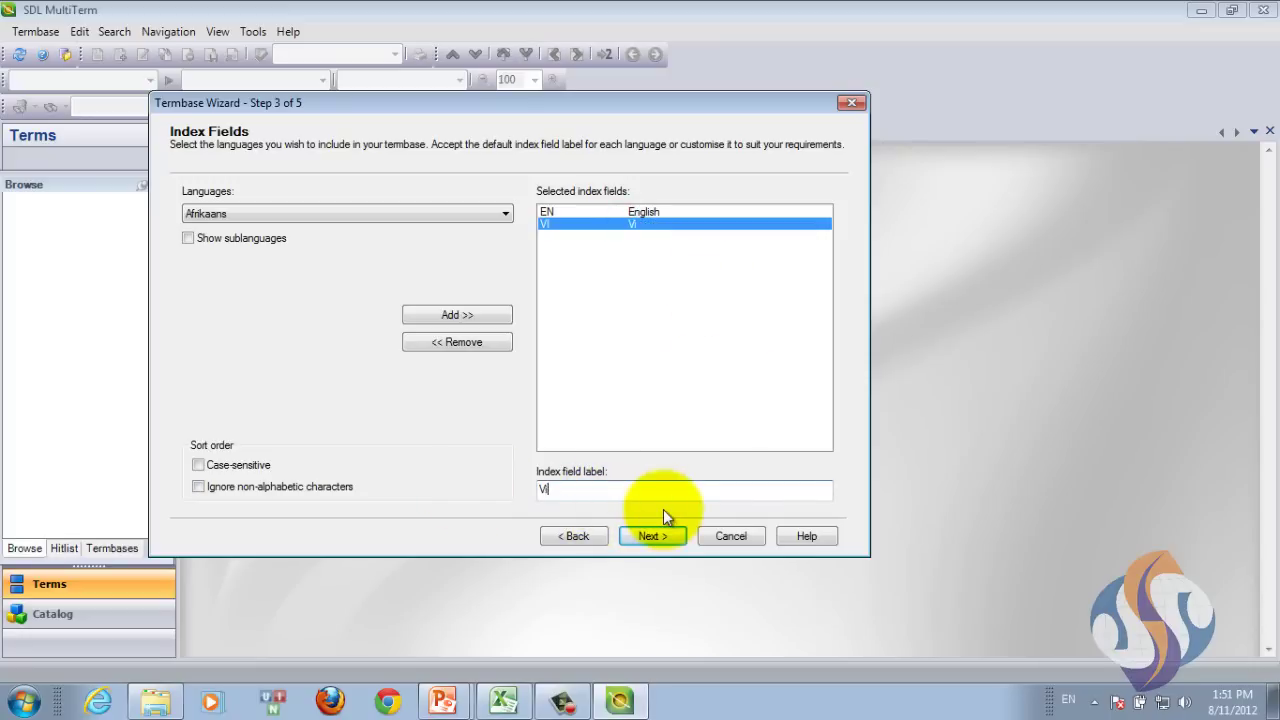
{"action": "type", "text": "se"}
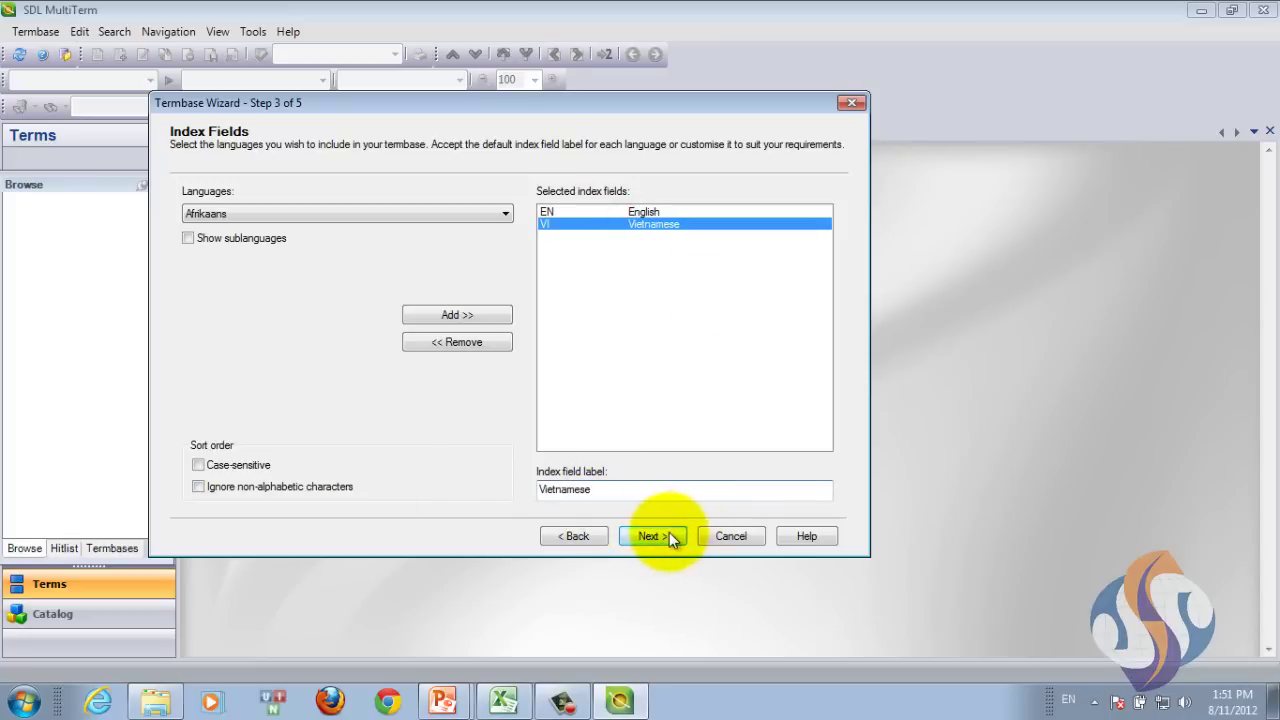
{"action": "left_click", "coordinate": [600, 213]}
{"action": "left_click", "coordinate": [592, 224]}
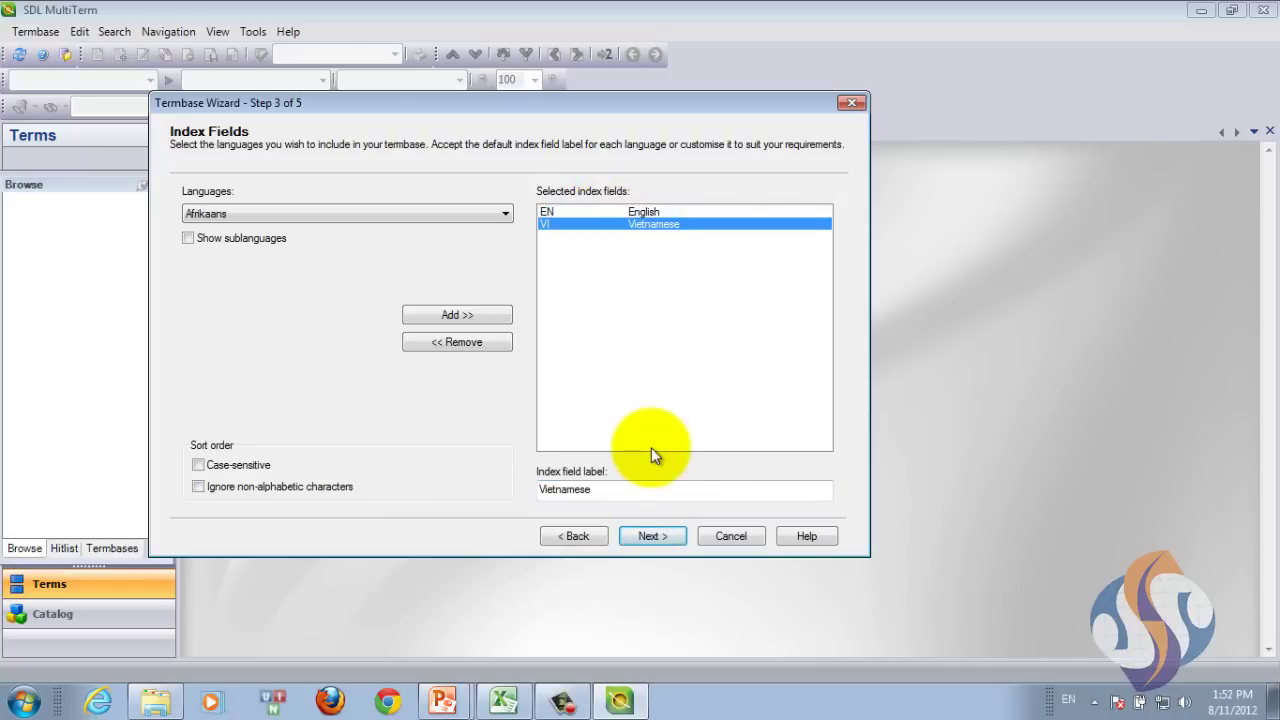
{"action": "left_click", "coordinate": [649, 537]}
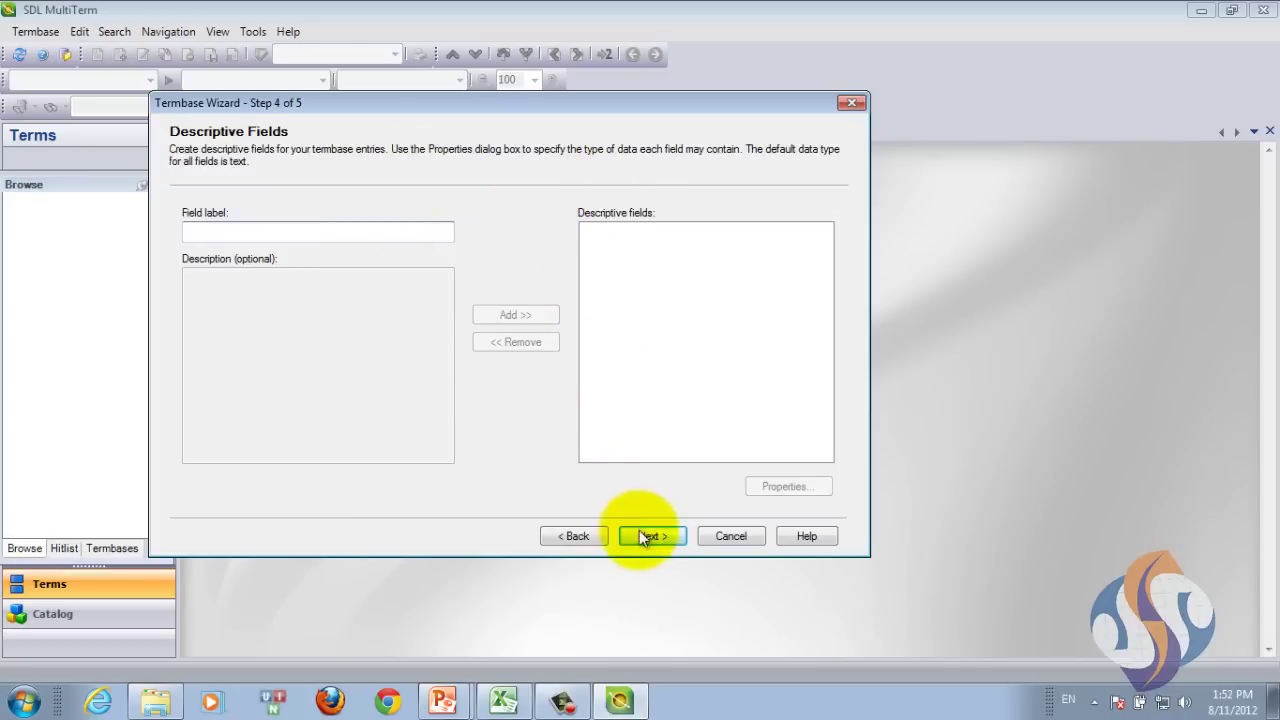
Accept the descriptive fields and entry structure without additions and finish the termbase wizard
{"action": "left_click", "coordinate": [646, 535]}
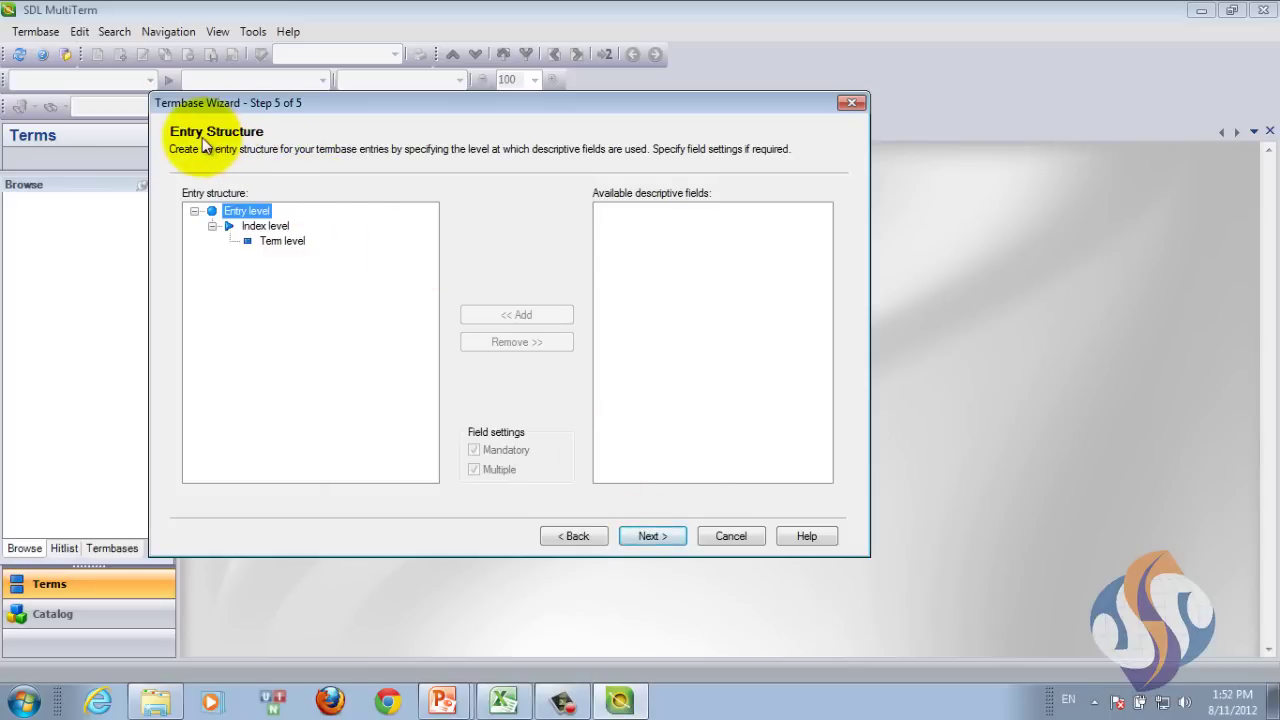
{"action": "left_click", "coordinate": [652, 536]}
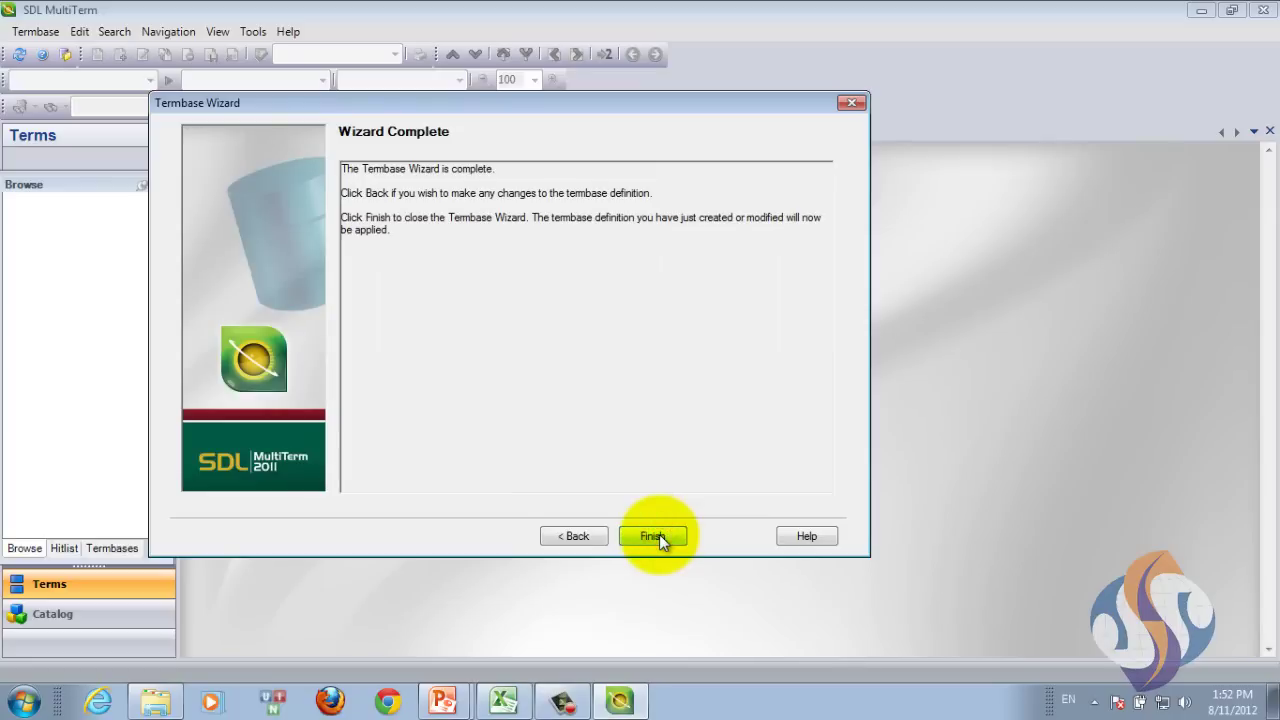
{"action": "left_click", "coordinate": [655, 536]}
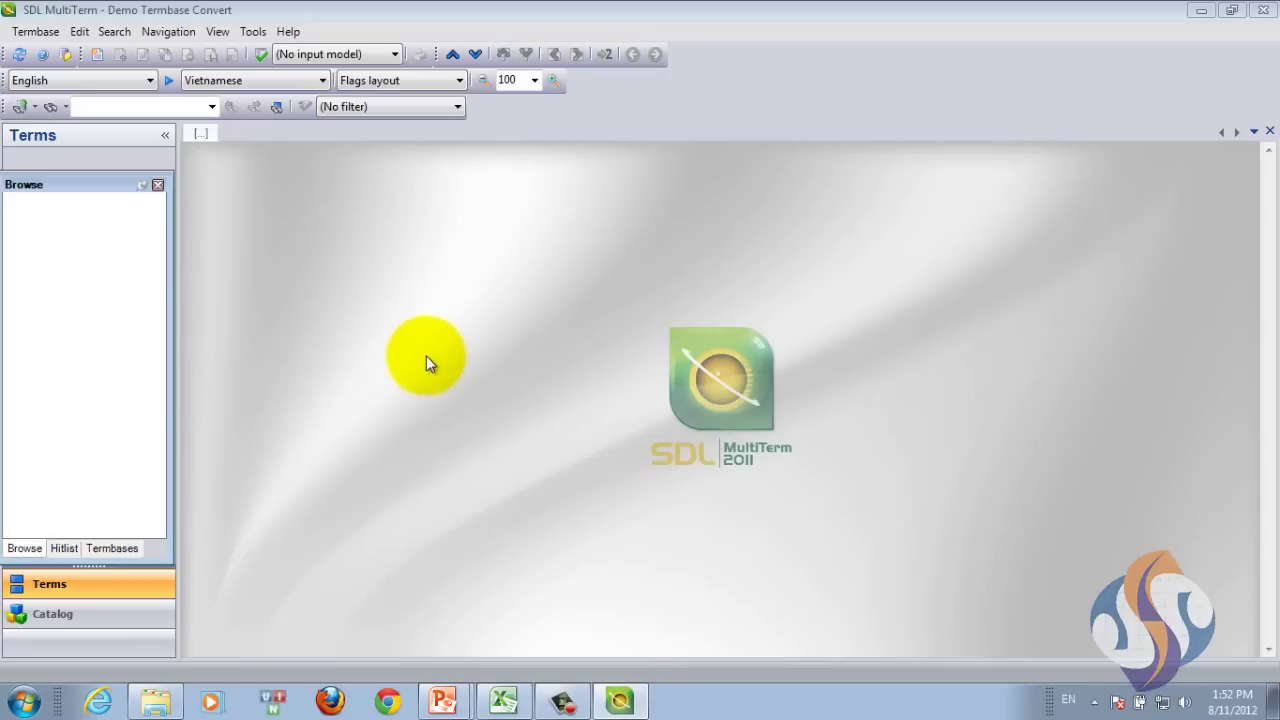
Start processing an import into the new termbase from the catalog, using CollectedTerms.mtf.xml as the import file
{"action": "left_click", "coordinate": [132, 616]}
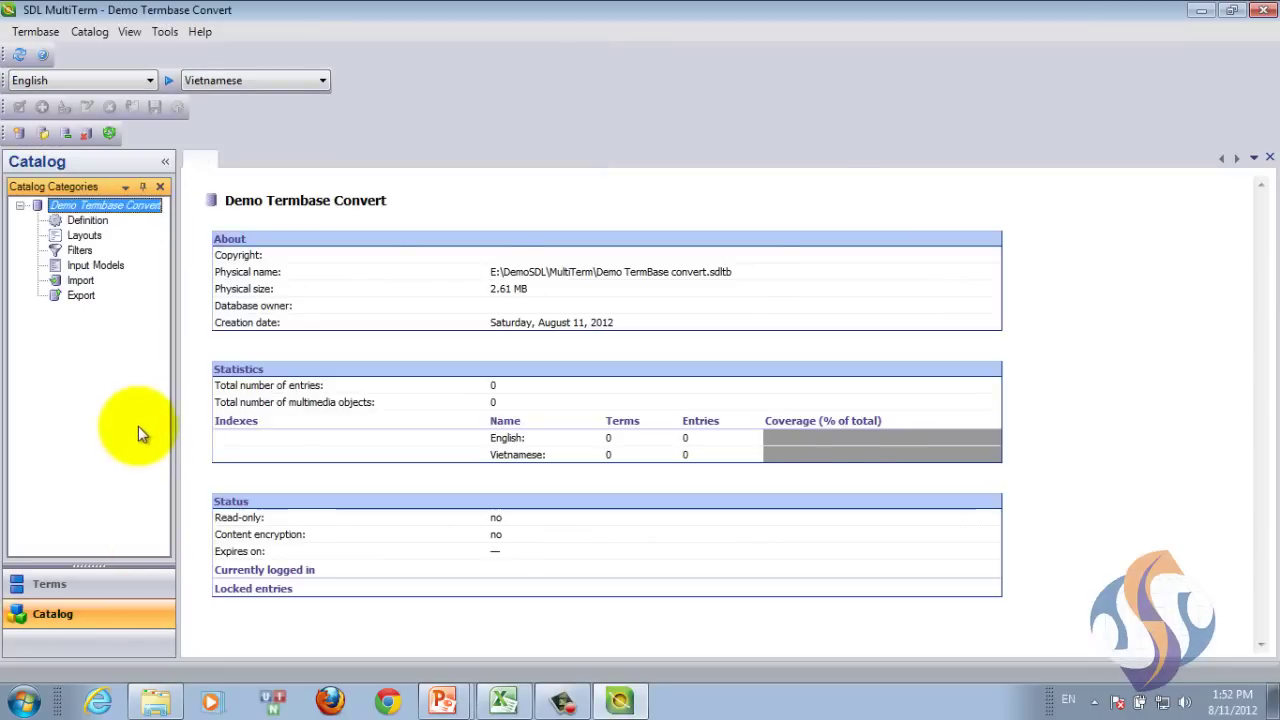
{"action": "right_click", "coordinate": [83, 285]}
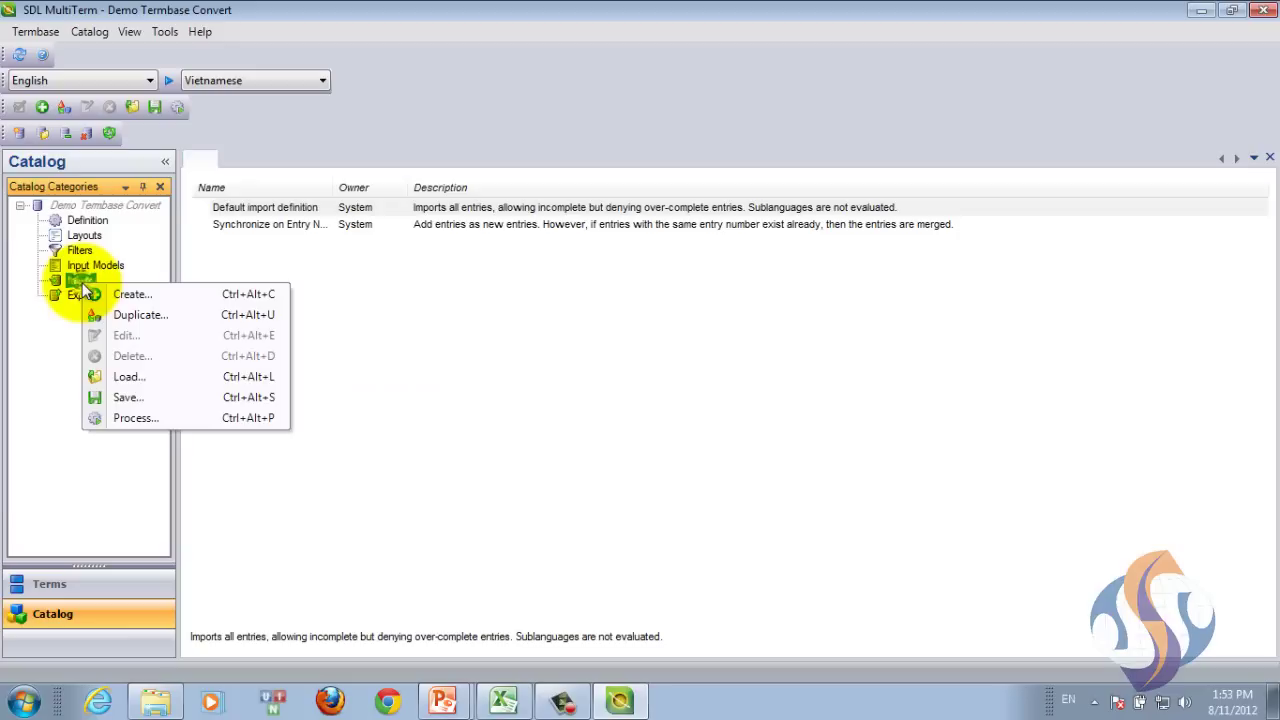
{"action": "left_click", "coordinate": [149, 421]}
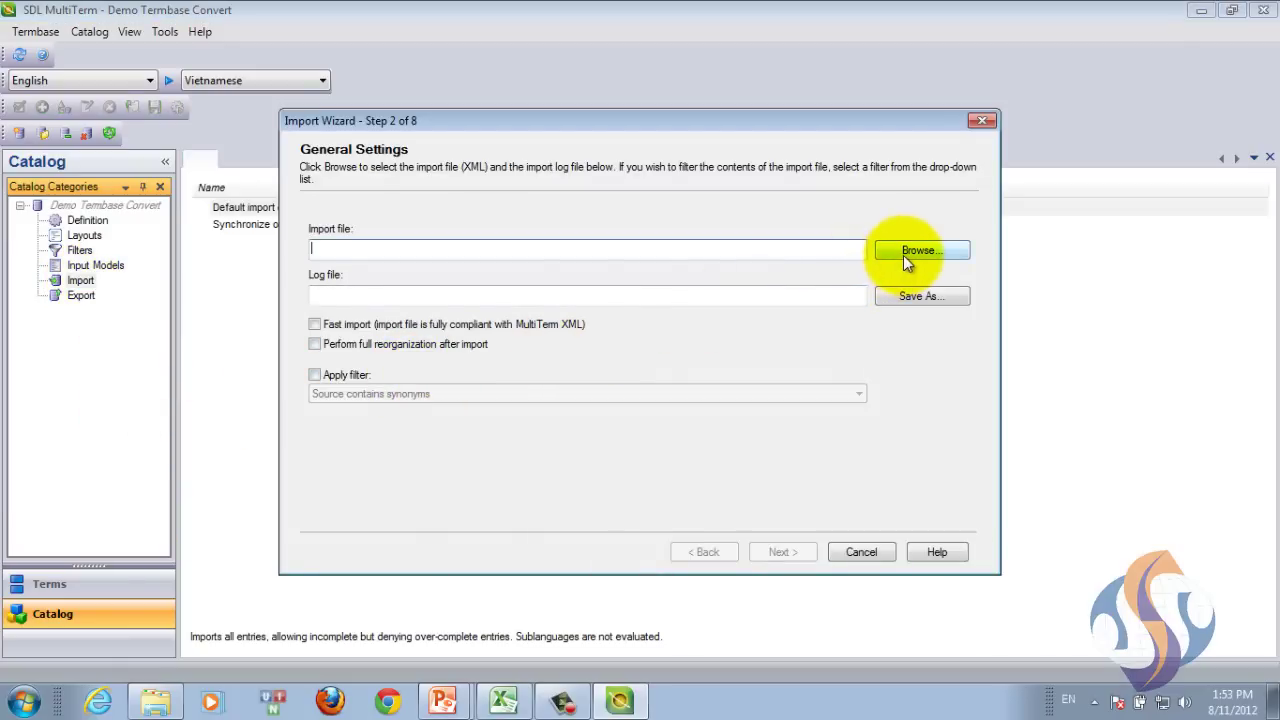
{"action": "left_click", "coordinate": [906, 252]}
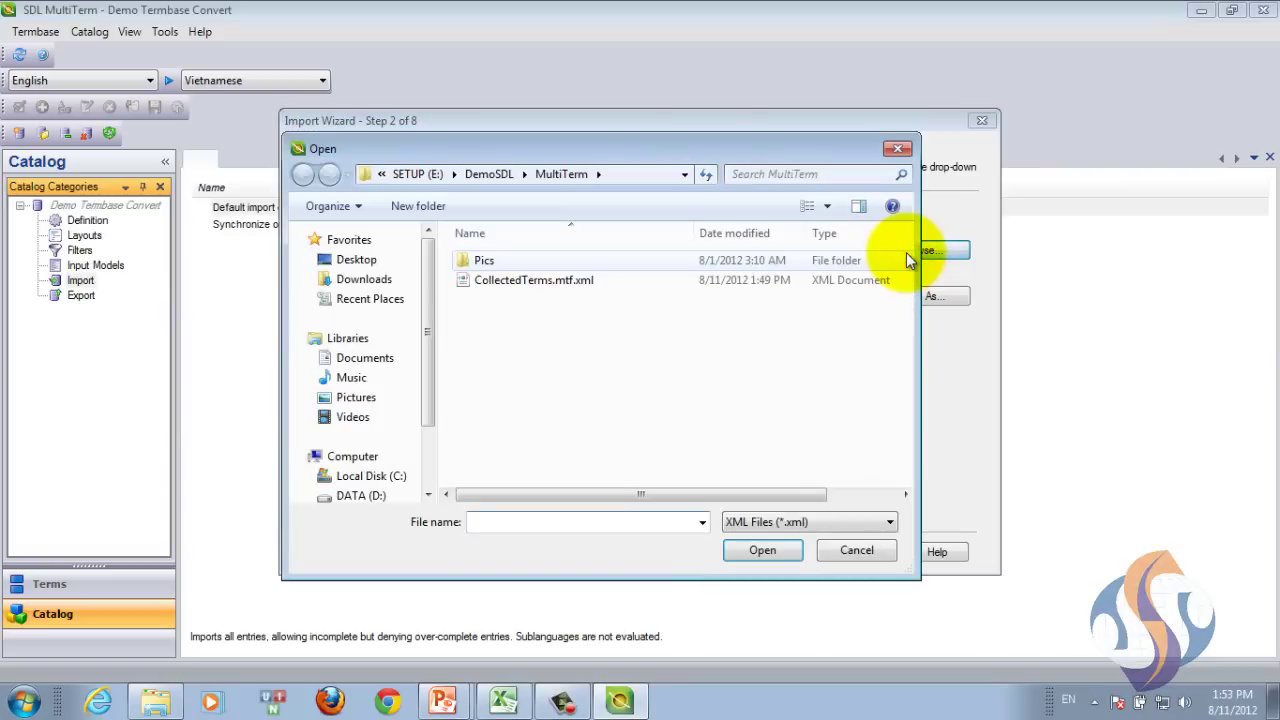
{"action": "left_click", "coordinate": [565, 290]}
{"action": "double_click", "coordinate": [565, 290]}
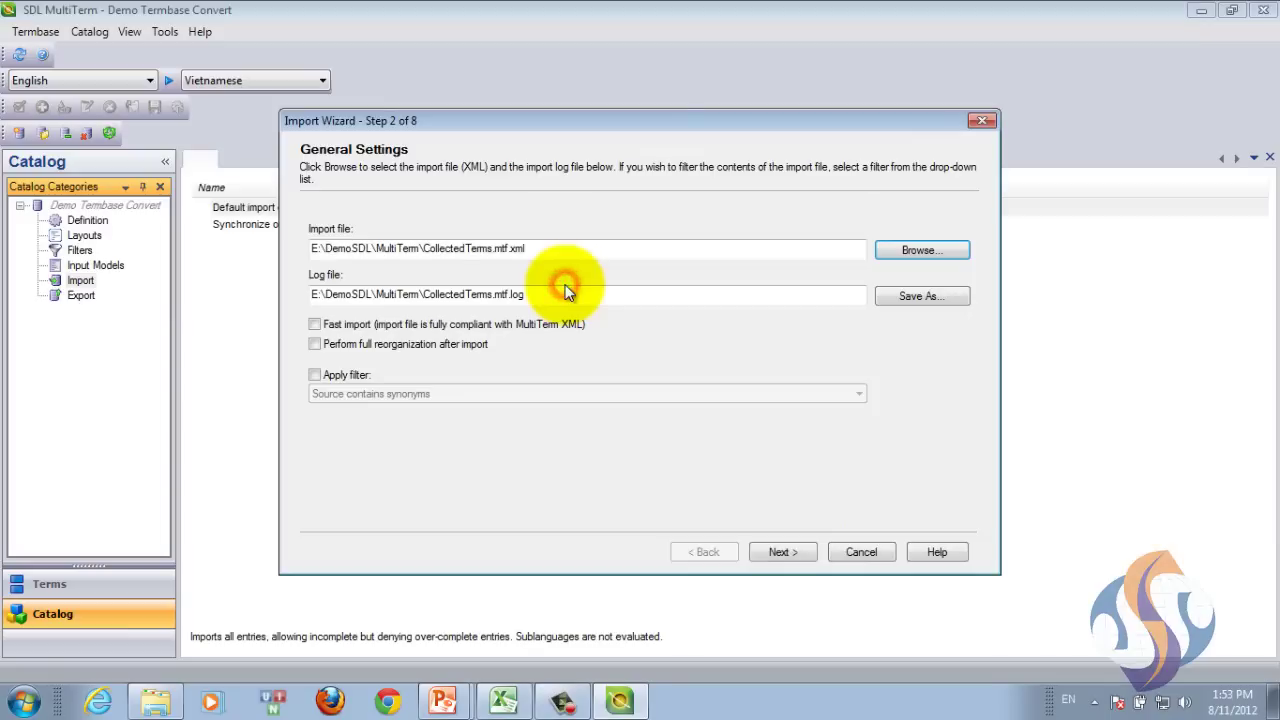
{"action": "left_click", "coordinate": [786, 551]}
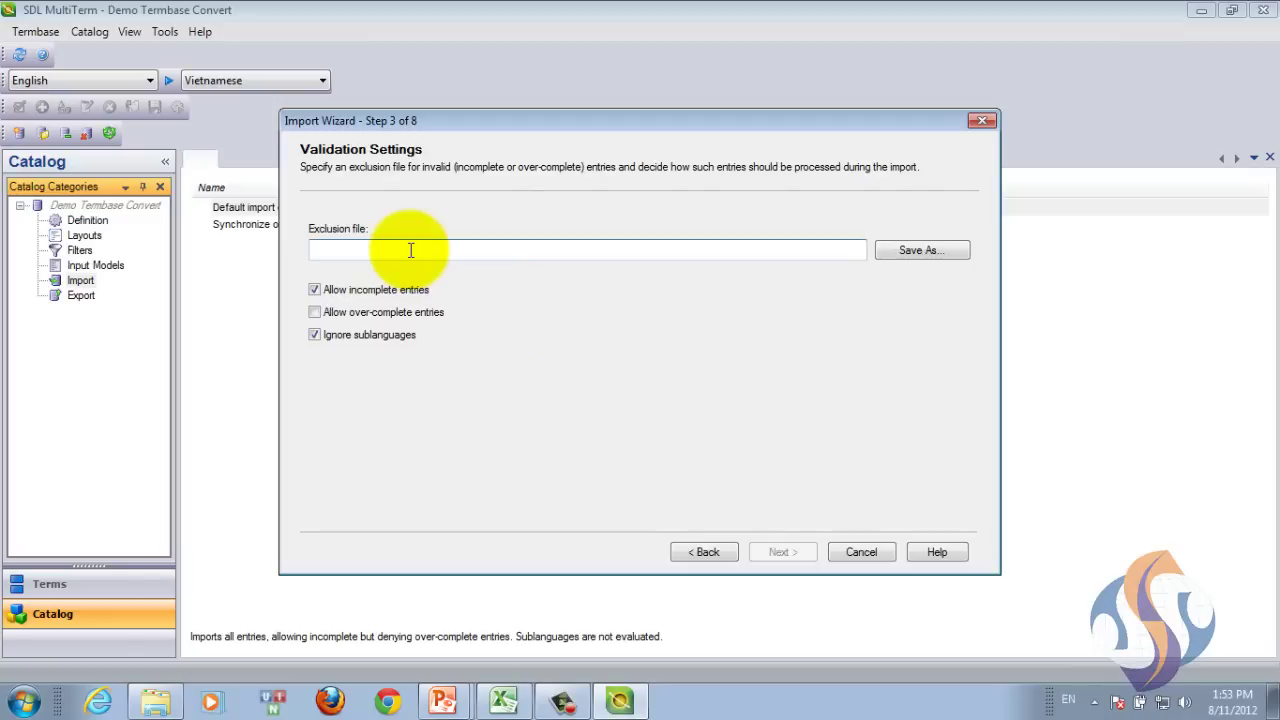
Set the import's exclusion file to "demo term convert.xcl" and accept the validation settings
{"action": "type", "text": "demo"}
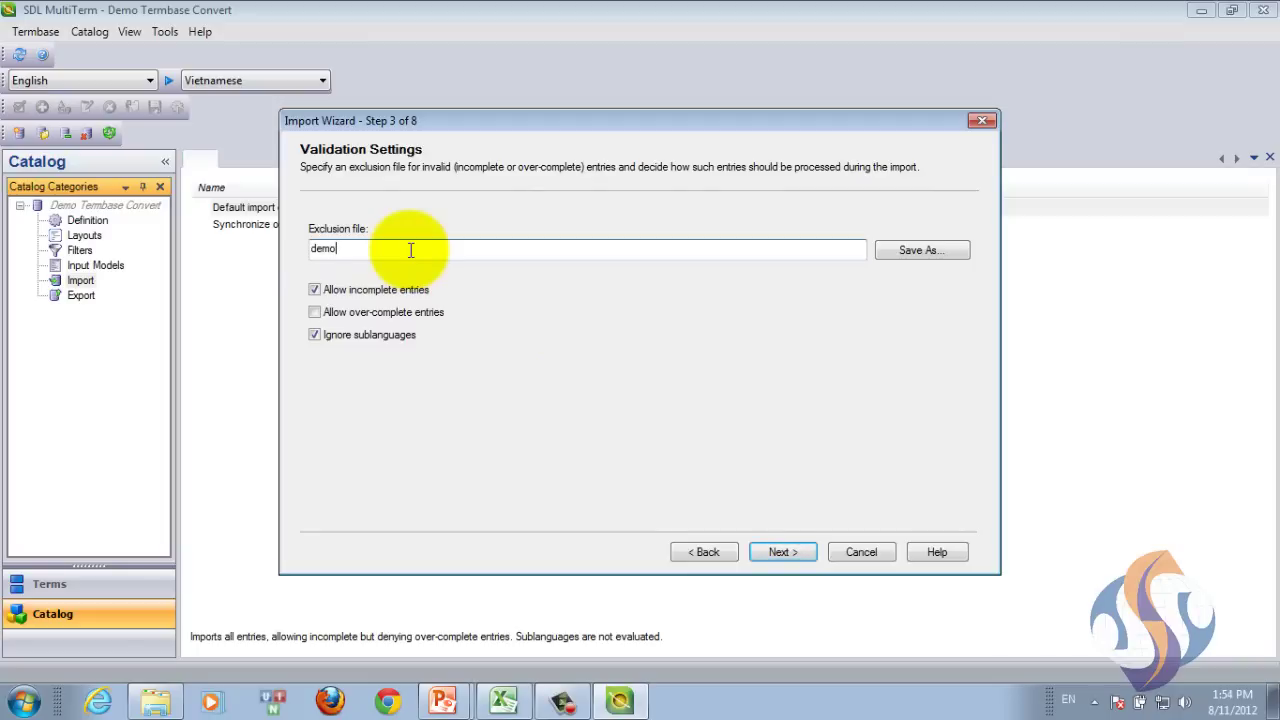
{"action": "type", "text": " term convert.xcl"}
{"action": "left_click", "coordinate": [784, 552]}
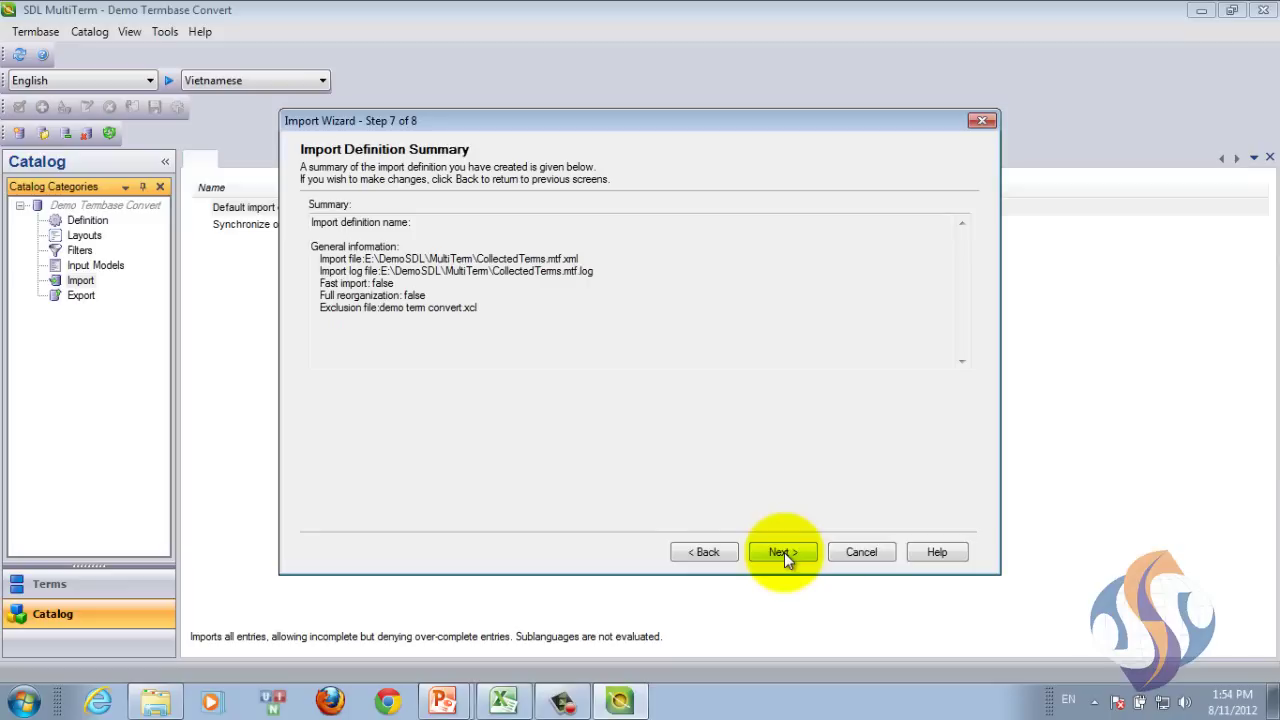
Accept the import definition summary, run the import and proceed to the end of the wizard
{"action": "left_click", "coordinate": [784, 552]}
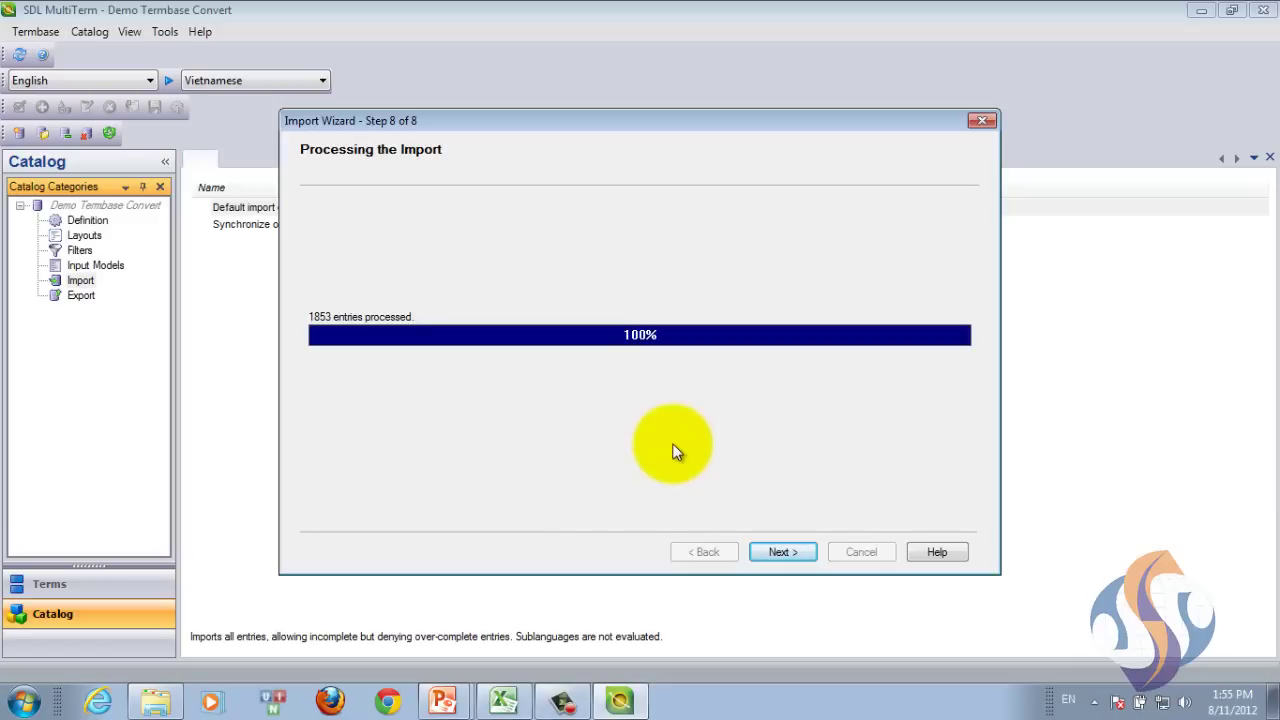
{"action": "left_click", "coordinate": [780, 552]}
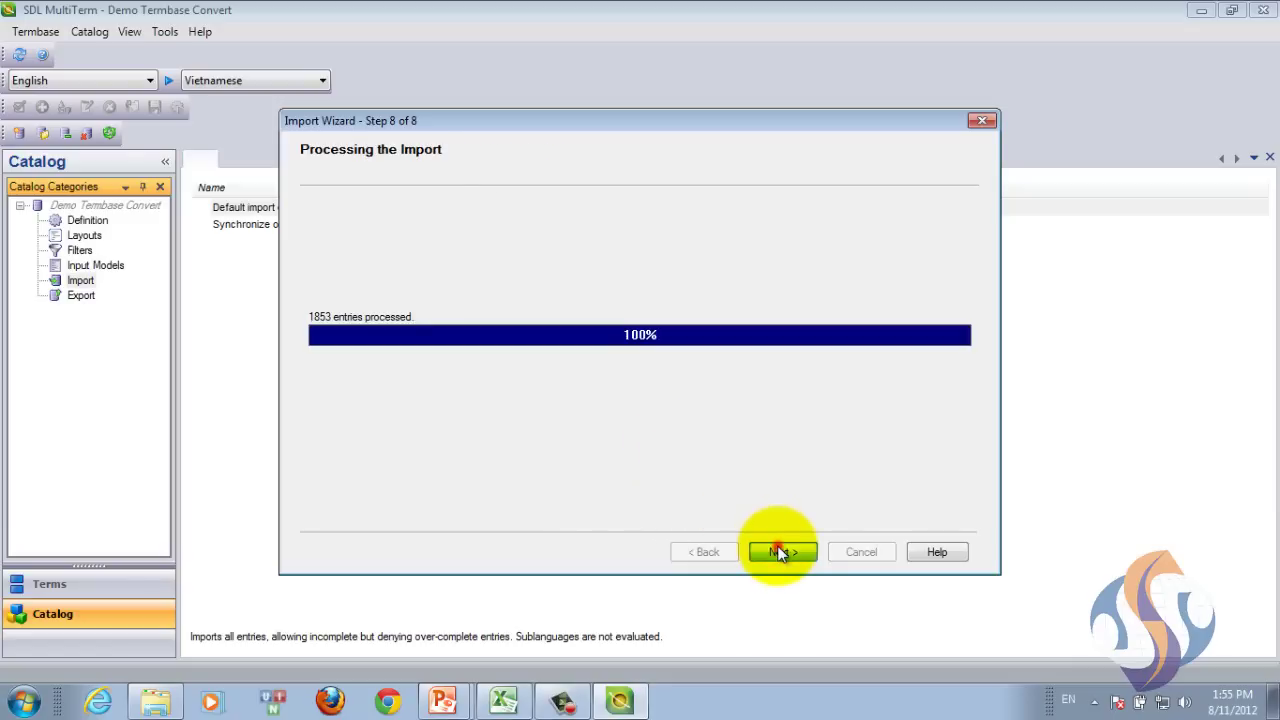
{"action": "left_click", "coordinate": [782, 553]}
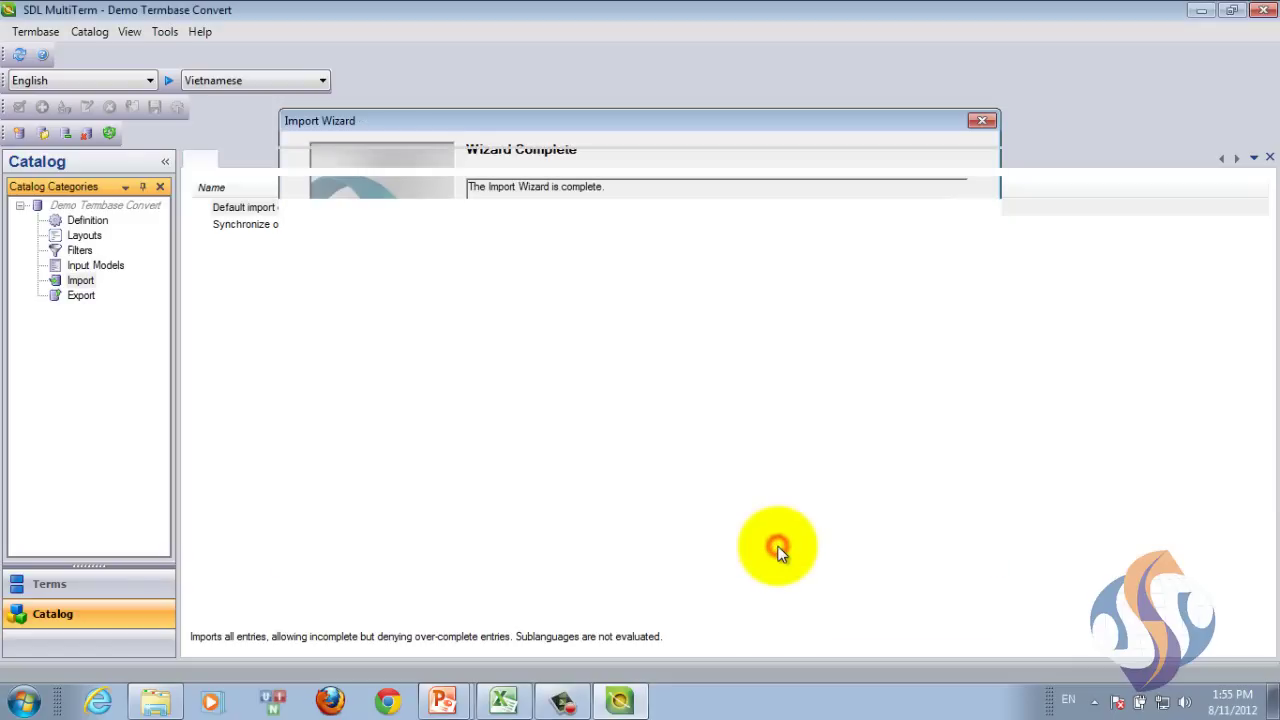